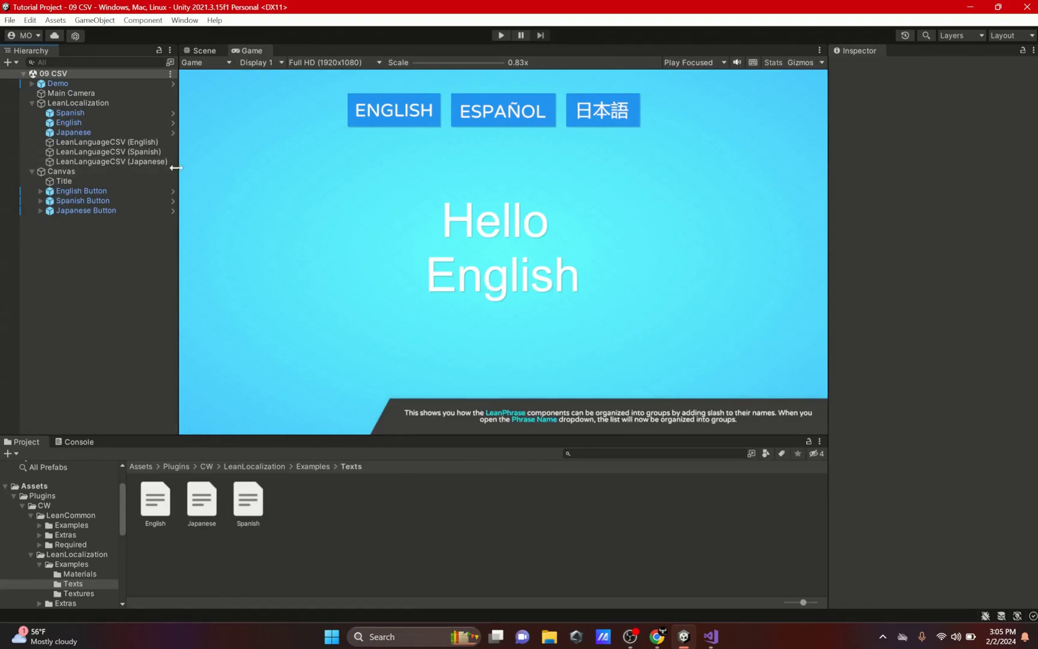
# Glance at the Lean Localization store page in the browser, then return to Unity.
pyautogui.click(657, 637)
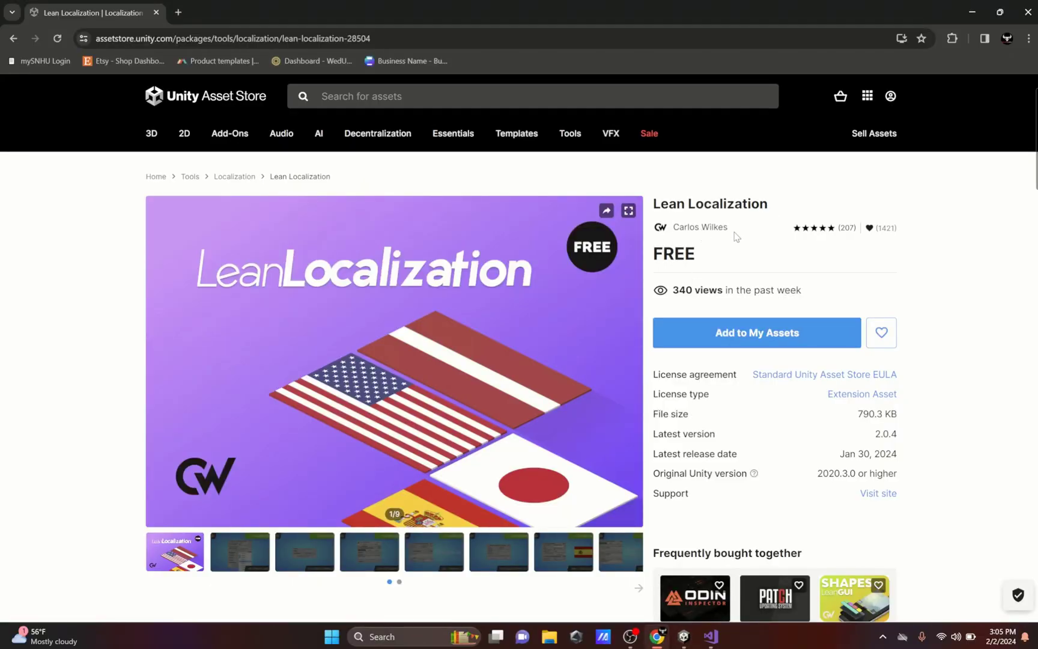
pyautogui.click(999, 12)
pyautogui.click(954, 33)
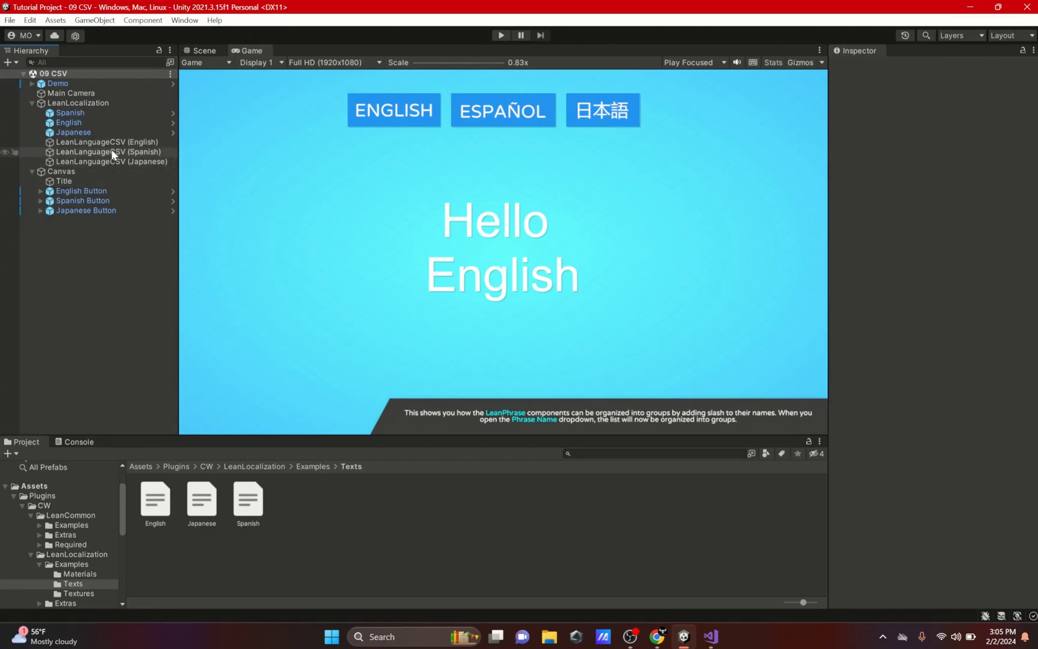
# Open English.txt in Visual Studio and delete its Subtitle and SubSubtitle lines.
pyautogui.doubleClick(161, 495)
pyautogui.moveTo(536, 131); pyautogui.dragTo(4, 119)
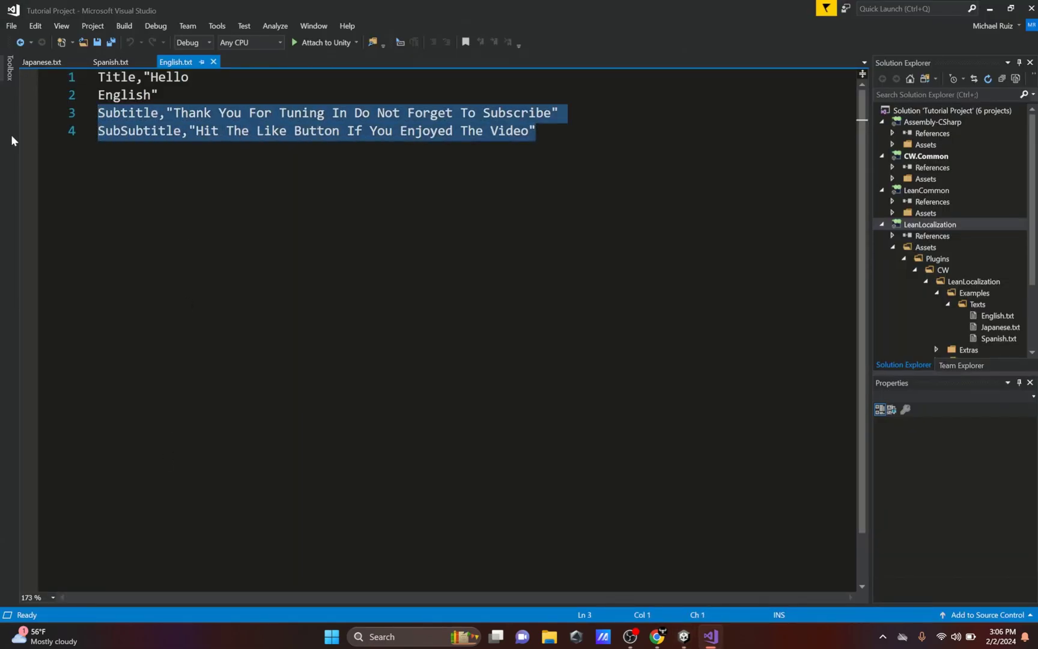
pyautogui.press('Delete')
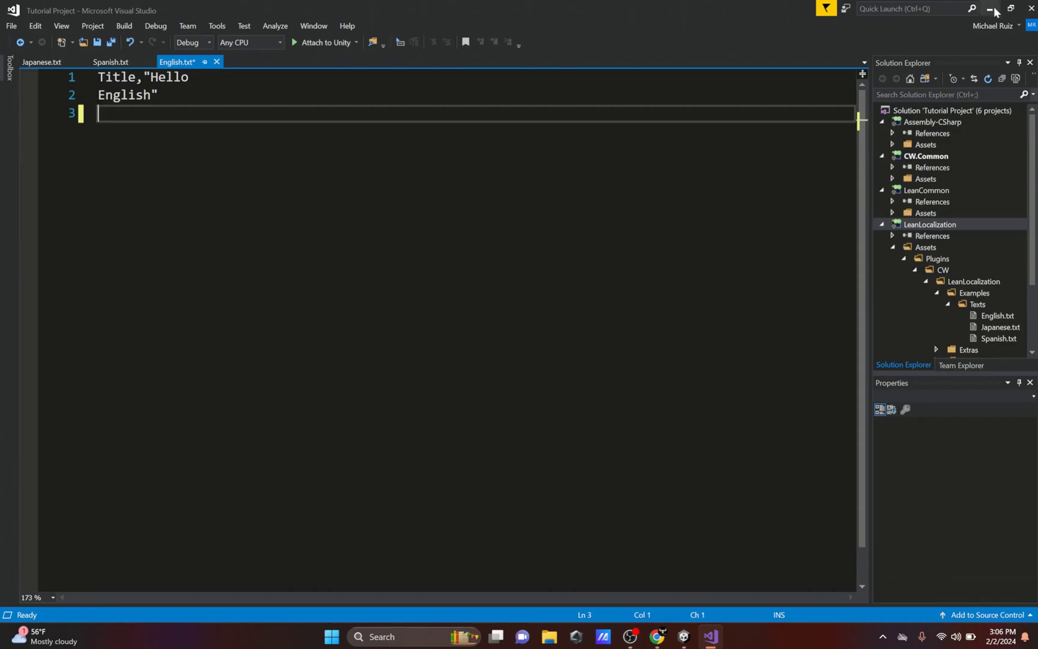
pyautogui.click(993, 10)
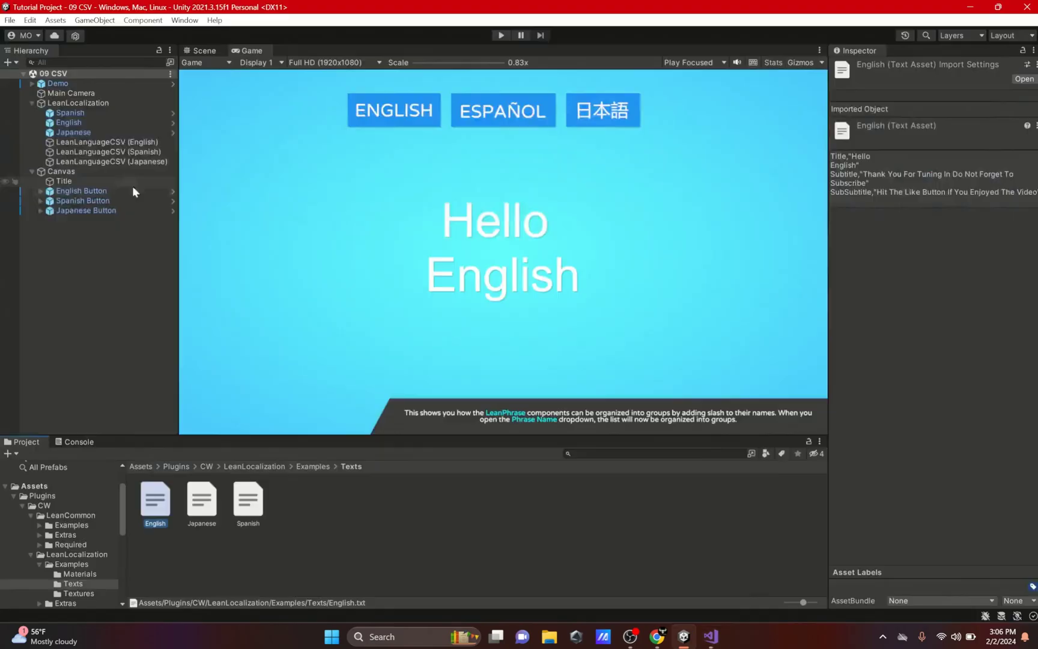
pyautogui.click(500, 36)
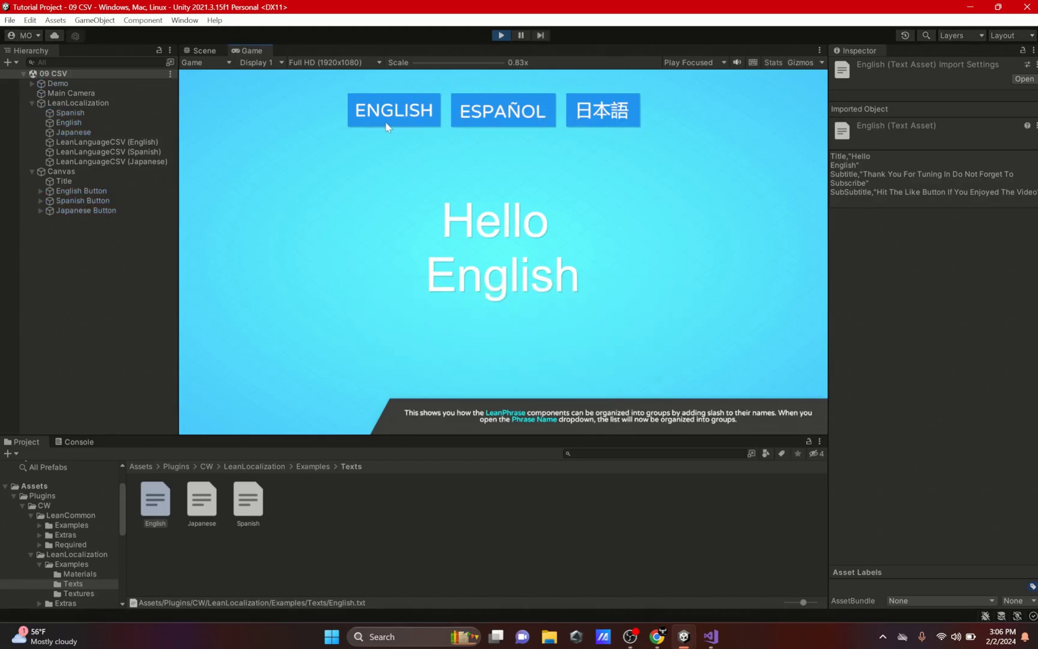
pyautogui.click(504, 111)
pyautogui.click(600, 111)
pyautogui.click(396, 113)
pyautogui.click(503, 111)
pyautogui.click(601, 111)
pyautogui.click(396, 113)
pyautogui.click(500, 35)
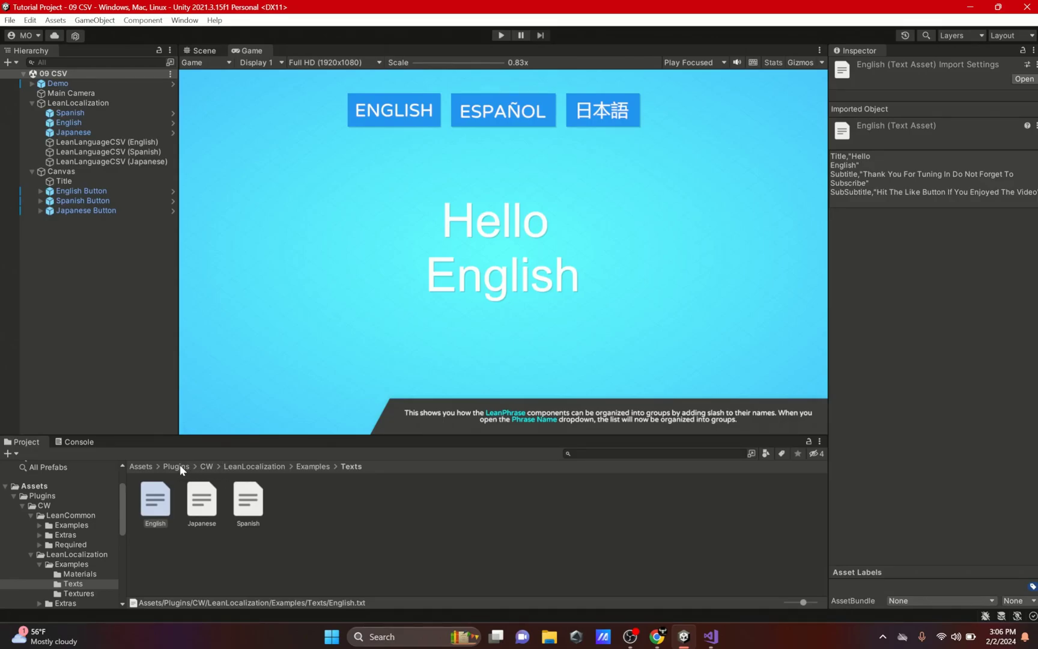
# Navigate the Project panel to Assets > Plugins > CW > LeanLocalization > Examples.
pyautogui.click(142, 466)
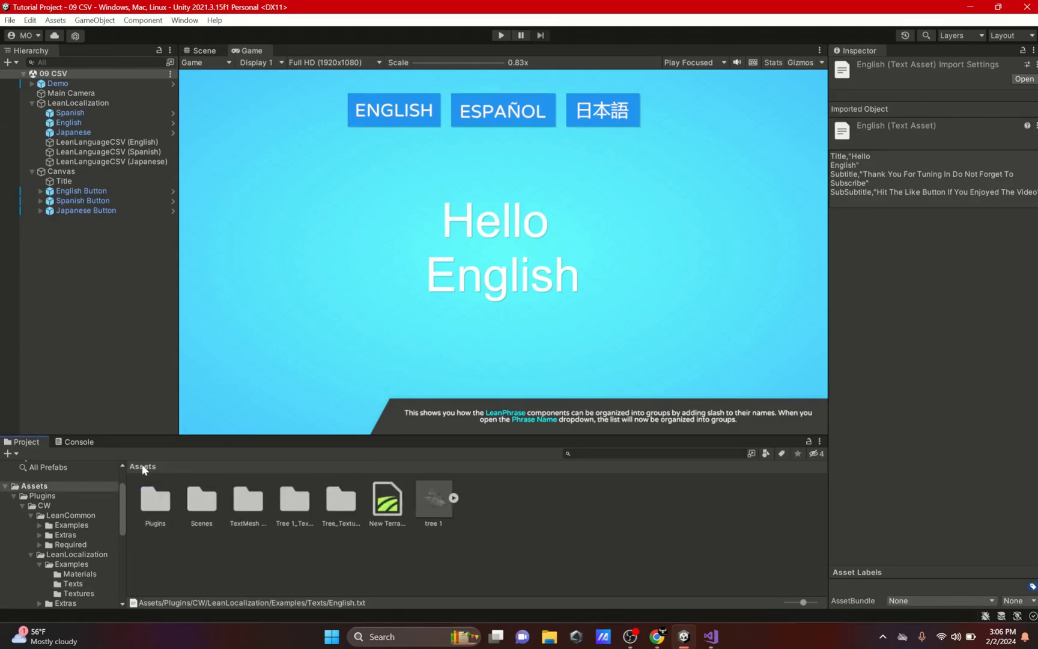
pyautogui.doubleClick(163, 503)
pyautogui.click(166, 502)
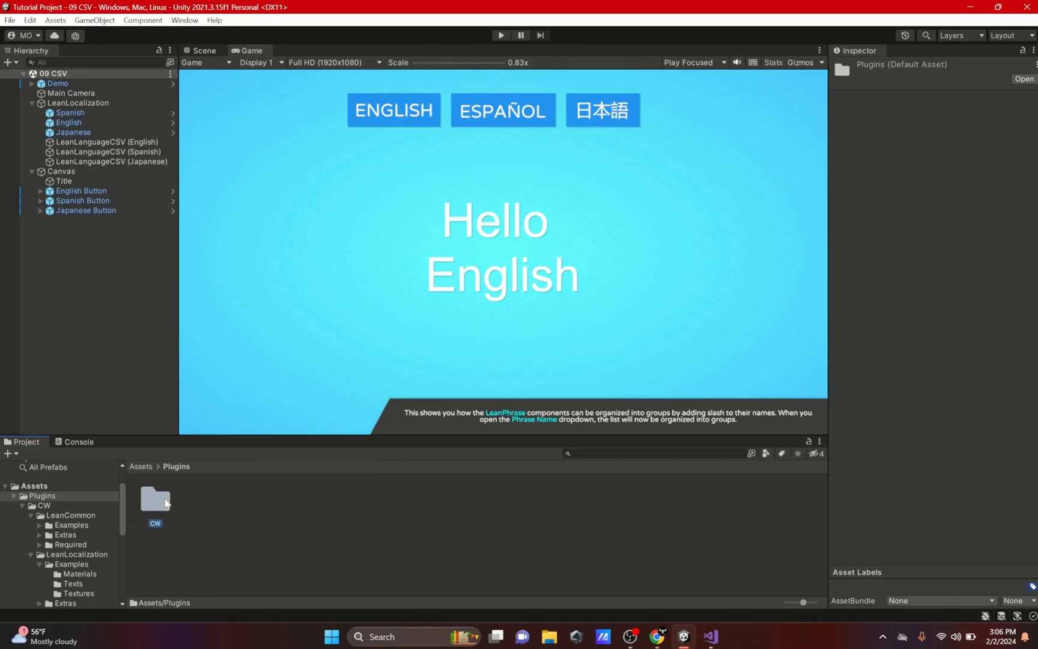
pyautogui.doubleClick(166, 502)
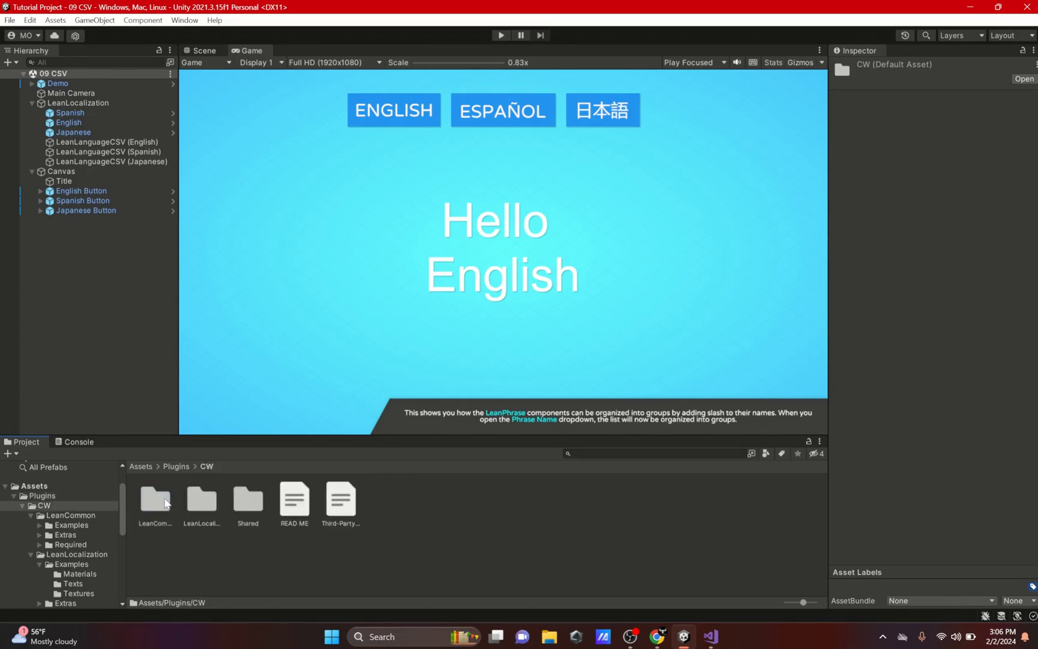
pyautogui.click(206, 498)
pyautogui.doubleClick(207, 498)
pyautogui.click(155, 499)
pyautogui.doubleClick(155, 500)
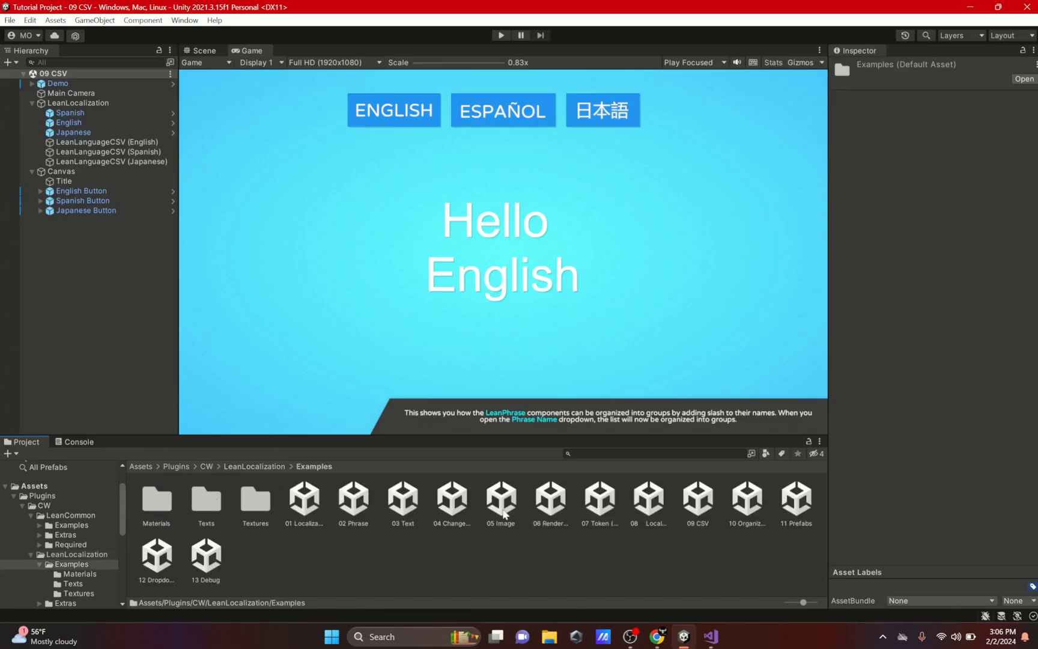
# Select the 09 CSV scene and collapse then re-expand LeanLocalization in the Hierarchy.
pyautogui.click(699, 508)
pyautogui.click(32, 102)
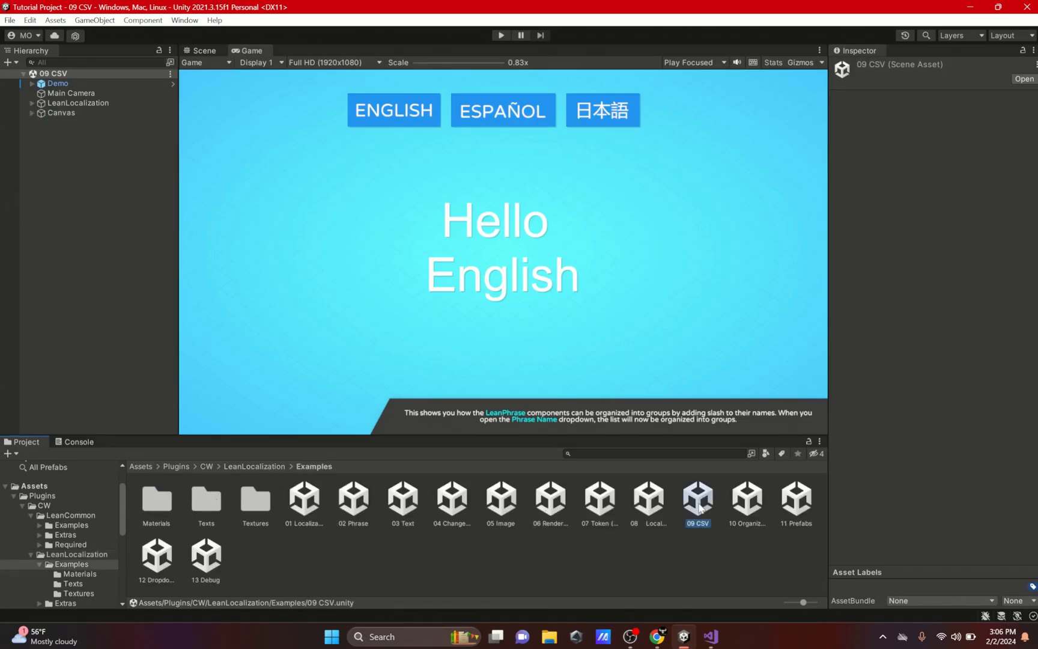
pyautogui.click(32, 104)
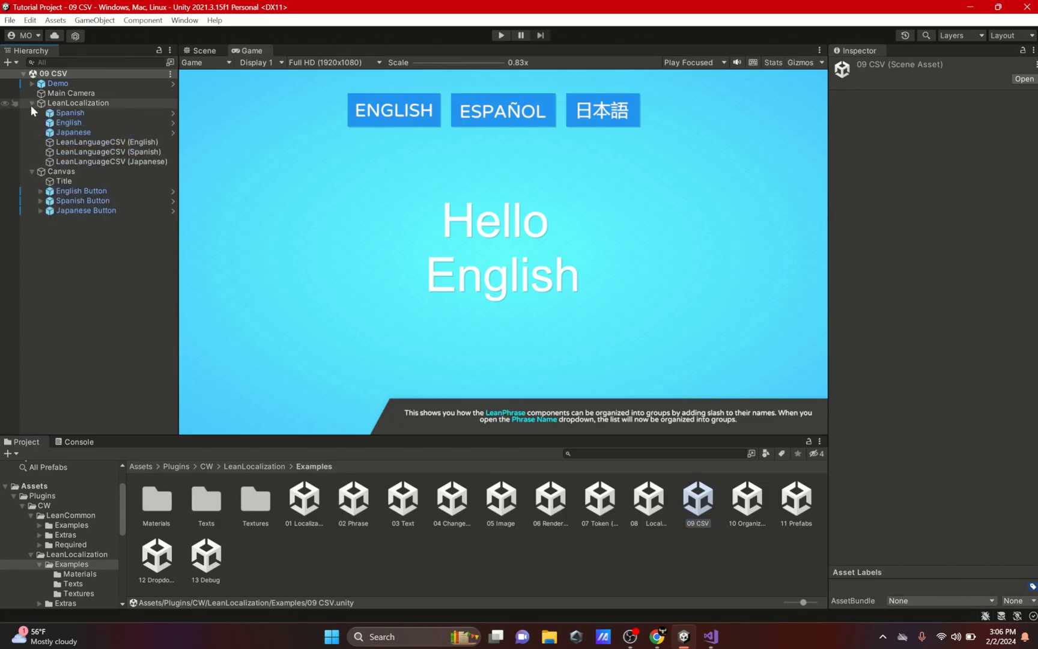
# Duplicate Japanese Button as 'Portuguese Button', shifted right and widened.
pyautogui.click(82, 211)
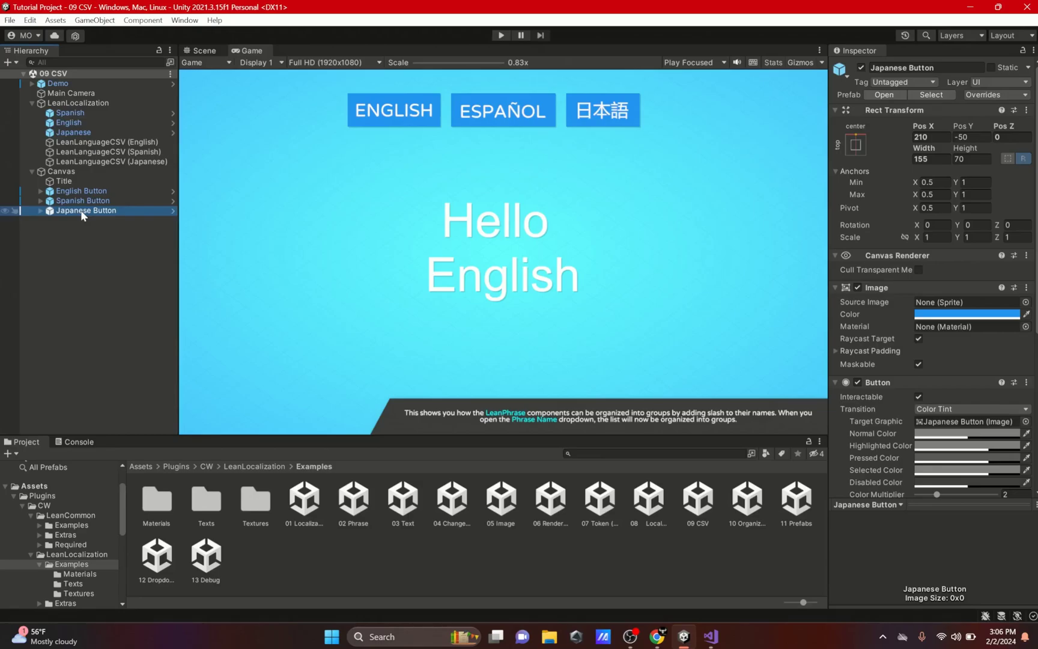
pyautogui.hotkey('ctrl', 'd')
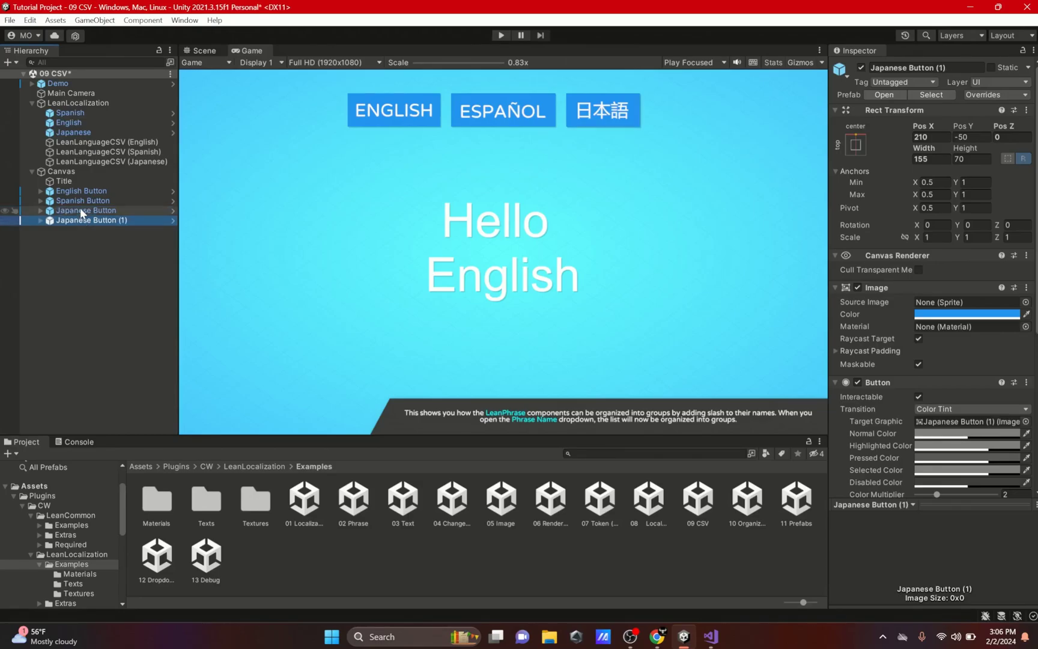
pyautogui.click(950, 71)
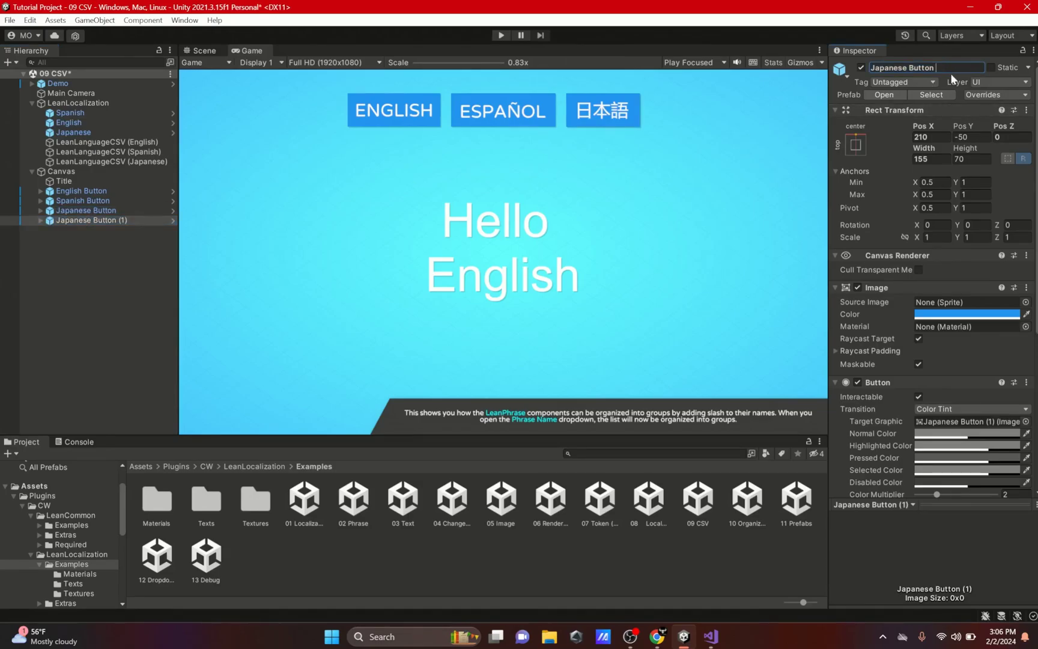
pyautogui.hotkey('ctrl', 'a')
pyautogui.write('Portuguese Button')
pyautogui.press('Return')
pyautogui.moveTo(932, 128); pyautogui.dragTo(1021, 125)
pyautogui.moveTo(923, 148); pyautogui.dragTo(1021, 155)
pyautogui.moveTo(921, 127); pyautogui.dragTo(952, 129)
# Set the new button's Text child label to 'Portugese'.
pyautogui.click(40, 219)
pyautogui.click(110, 228)
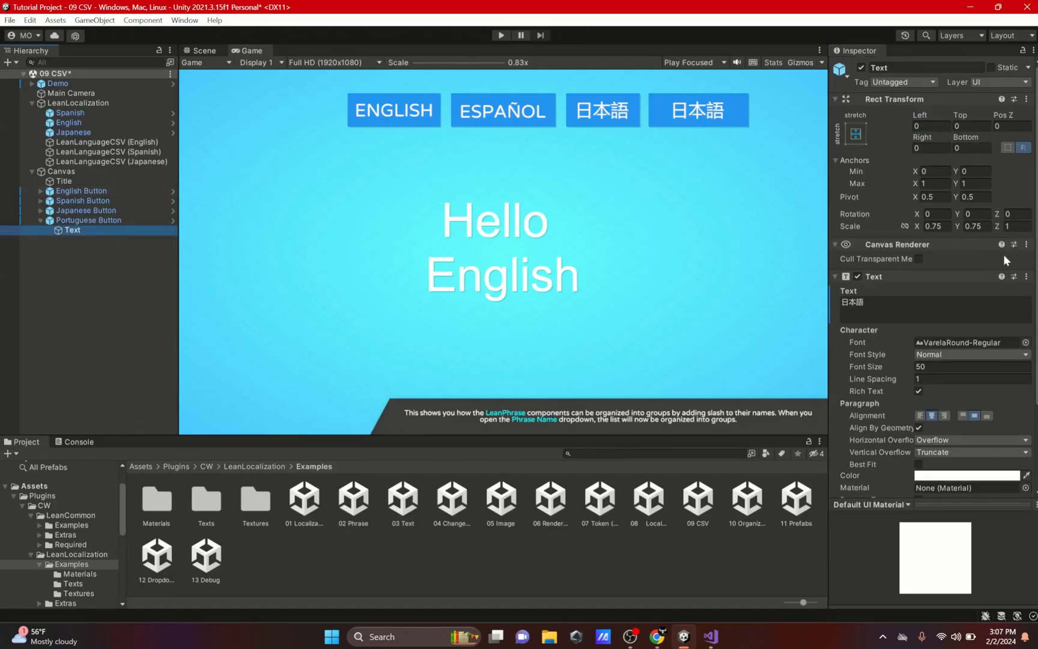
pyautogui.click(931, 311)
pyautogui.write('Portugese')
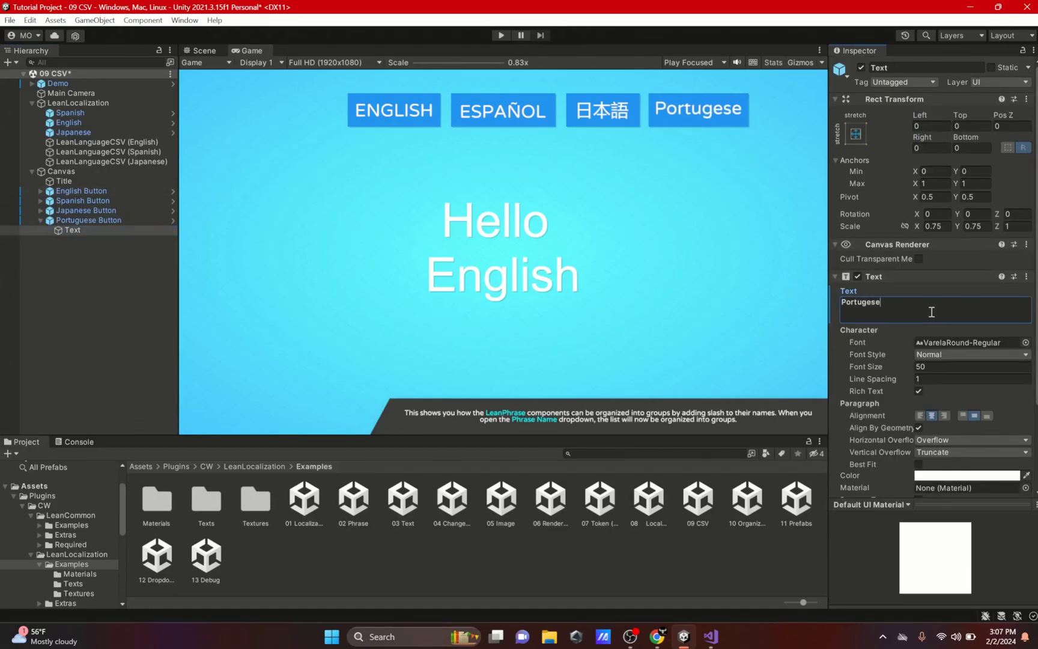
# Change the Portuguese Button's On Click language string to 'Portuguese'.
pyautogui.scroll(-3, 931, 312)
pyautogui.click(75, 220)
pyautogui.scroll(-2, 923, 321)
pyautogui.click(965, 410)
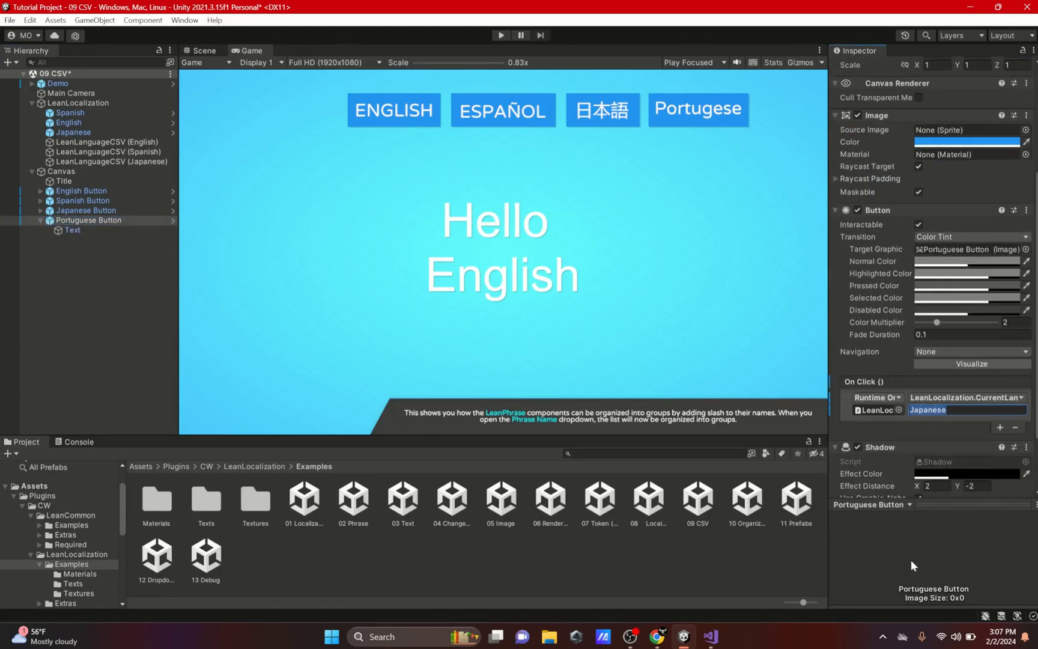
pyautogui.write('Portuguese')
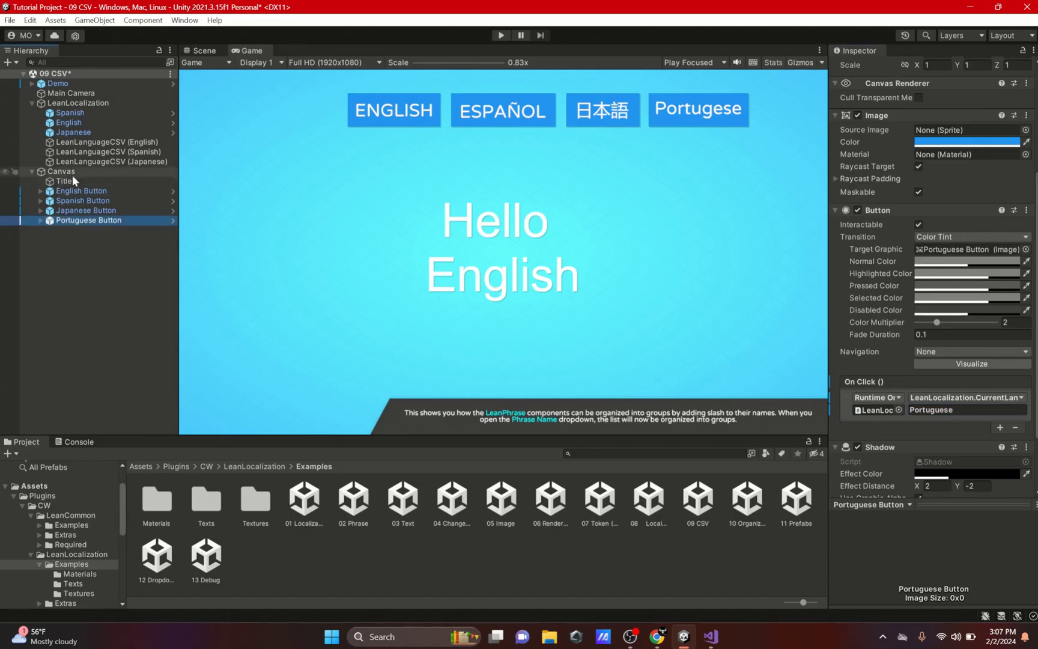
# Duplicate the Title text as 'Subtitle' and move it down below the title.
pyautogui.click(70, 180)
pyautogui.hotkey('ctrl', 'd')
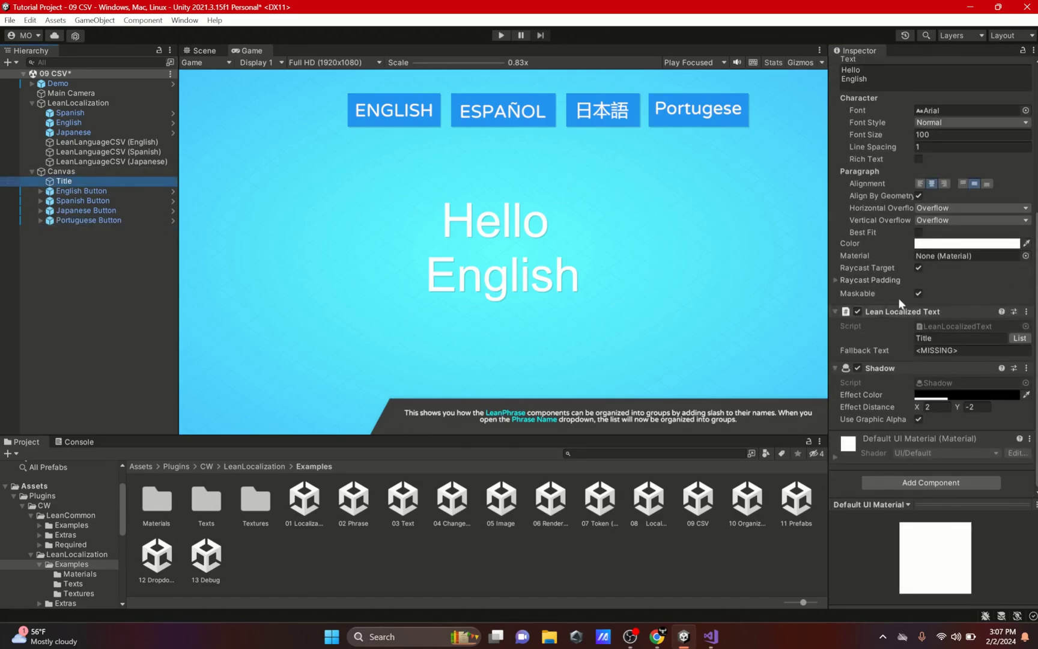
pyautogui.scroll(5, 931, 241)
pyautogui.click(913, 67)
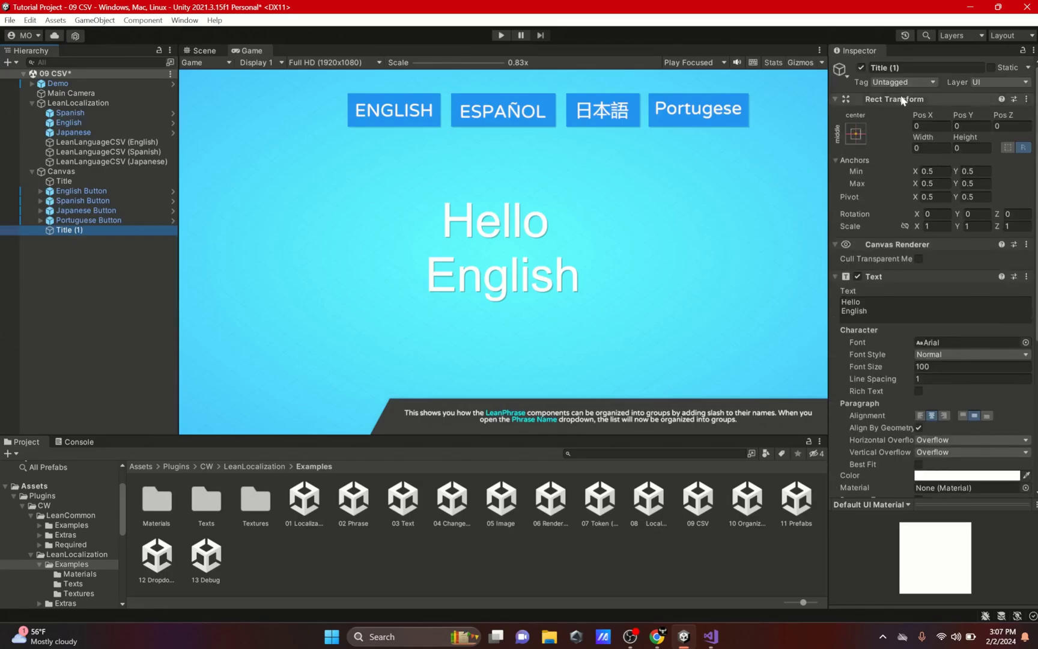
pyautogui.write('Subtitle')
pyautogui.moveTo(967, 116); pyautogui.dragTo(771, 170)
# Put 'Hello English' on one line, widen the subtitle, and set font size 69.
pyautogui.scroll(-3, 881, 175)
pyautogui.click(844, 214)
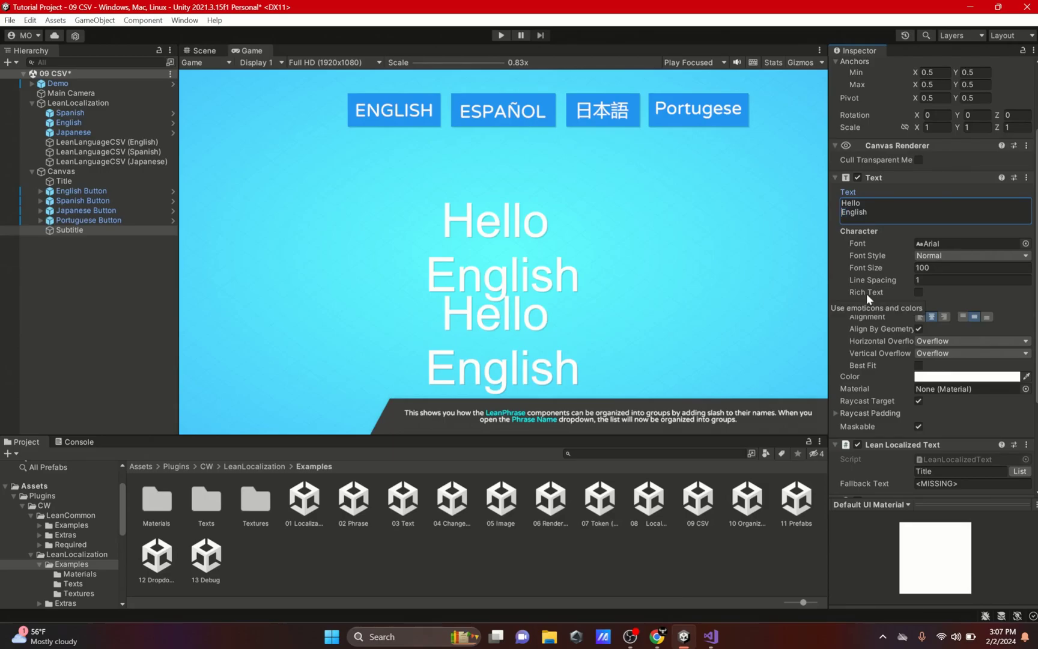
pyautogui.press('BackSpace')
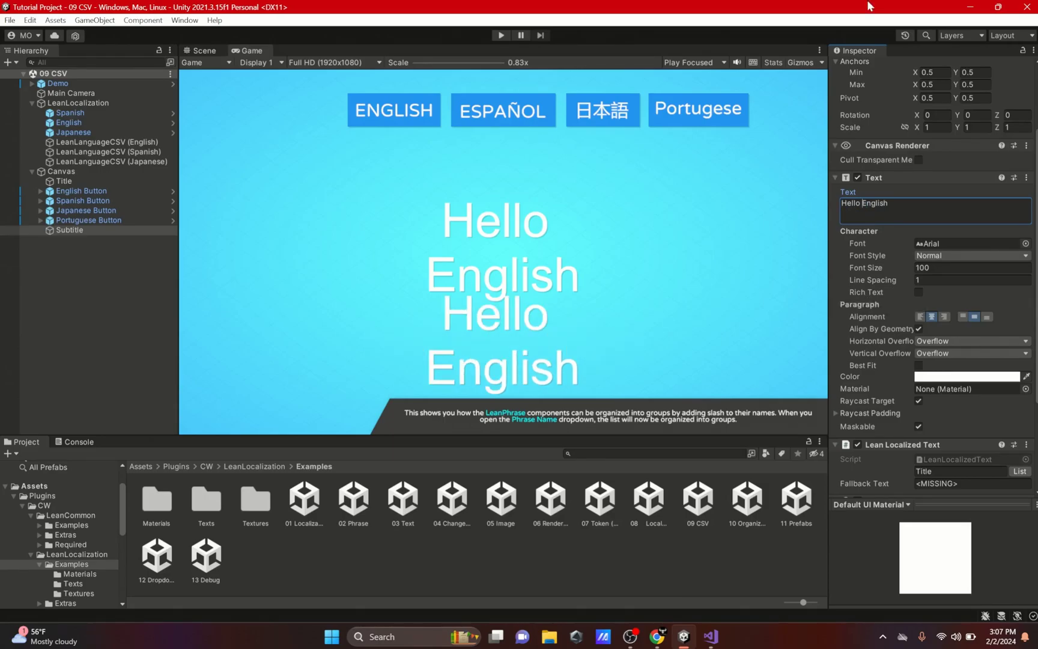
pyautogui.scroll(-3, 955, 294)
pyautogui.scroll(5, 947, 272)
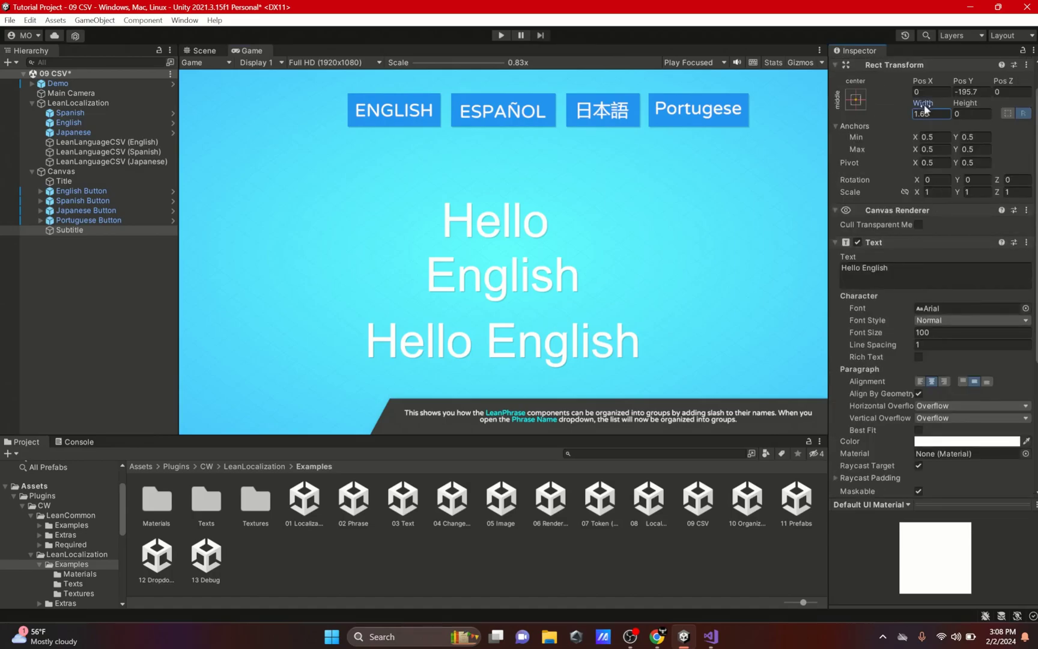
pyautogui.moveTo(925, 105); pyautogui.dragTo(840, 472)
pyautogui.moveTo(880, 327); pyautogui.dragTo(853, 334)
pyautogui.scroll(-5, 961, 368)
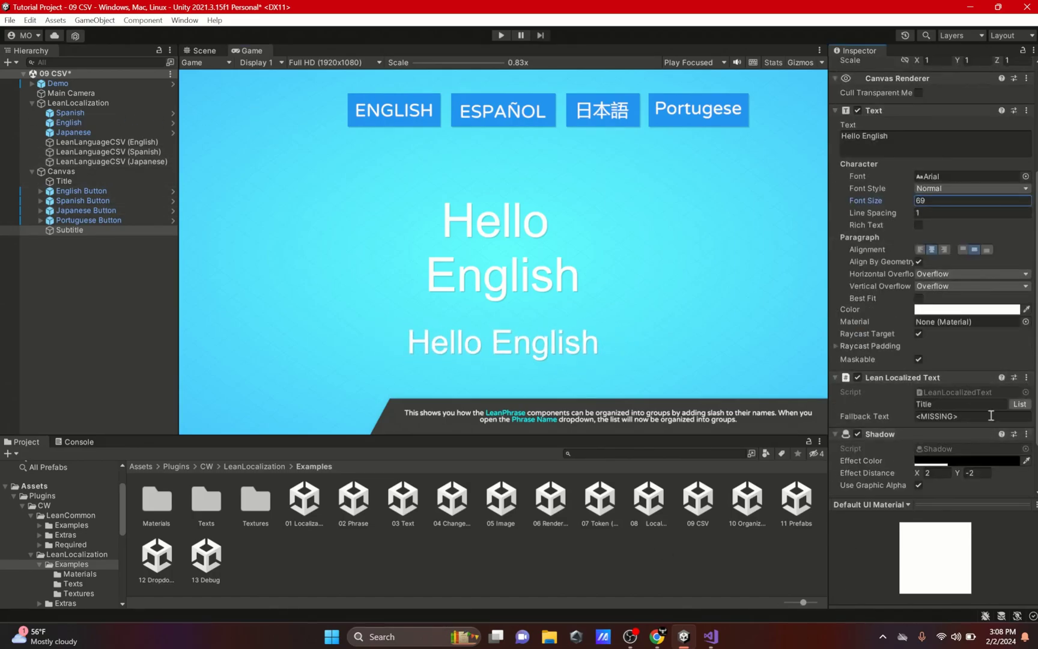
pyautogui.click(1018, 404)
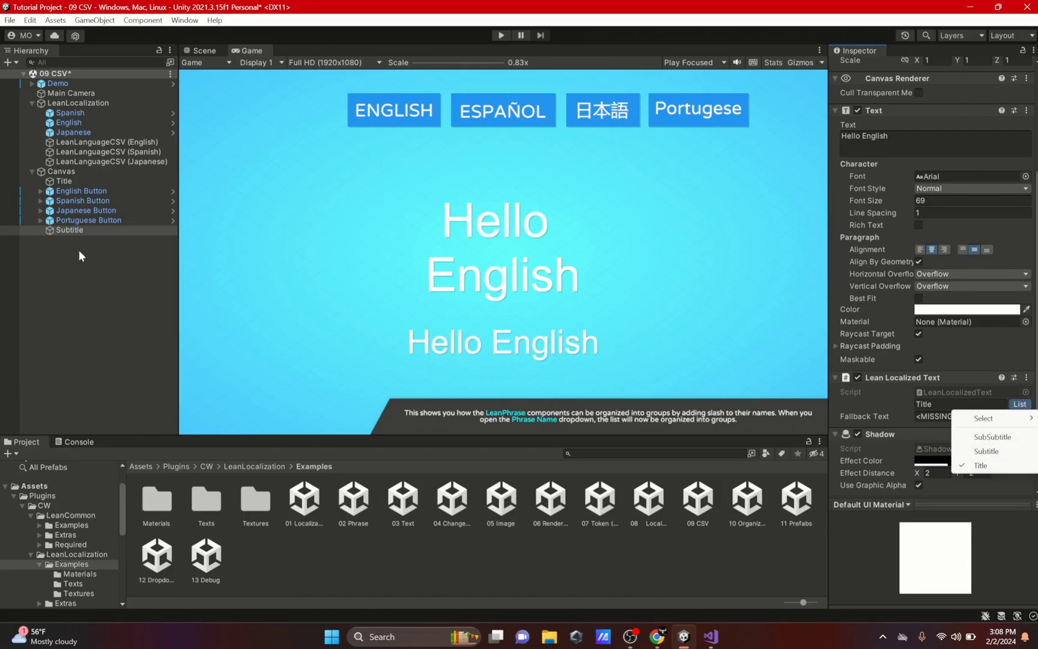
# Assign the Subtitle phrase to the subtitle text and rename the object 'NewSubtitle'.
pyautogui.click(985, 451)
pyautogui.click(79, 250)
pyautogui.click(80, 232)
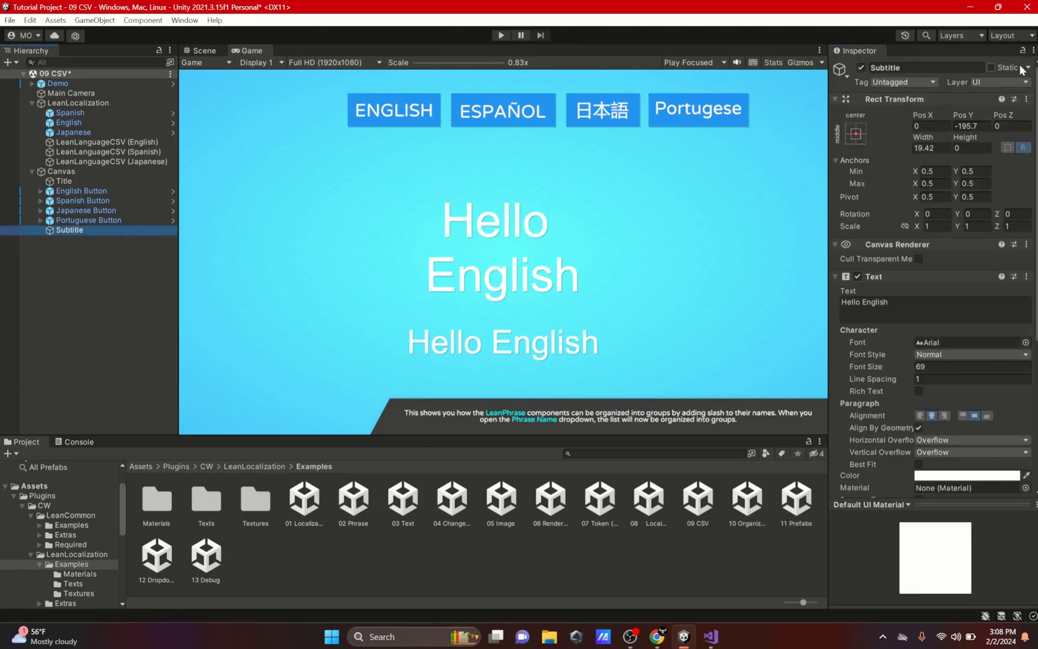
pyautogui.click(916, 66)
pyautogui.scroll(-3, 1011, 375)
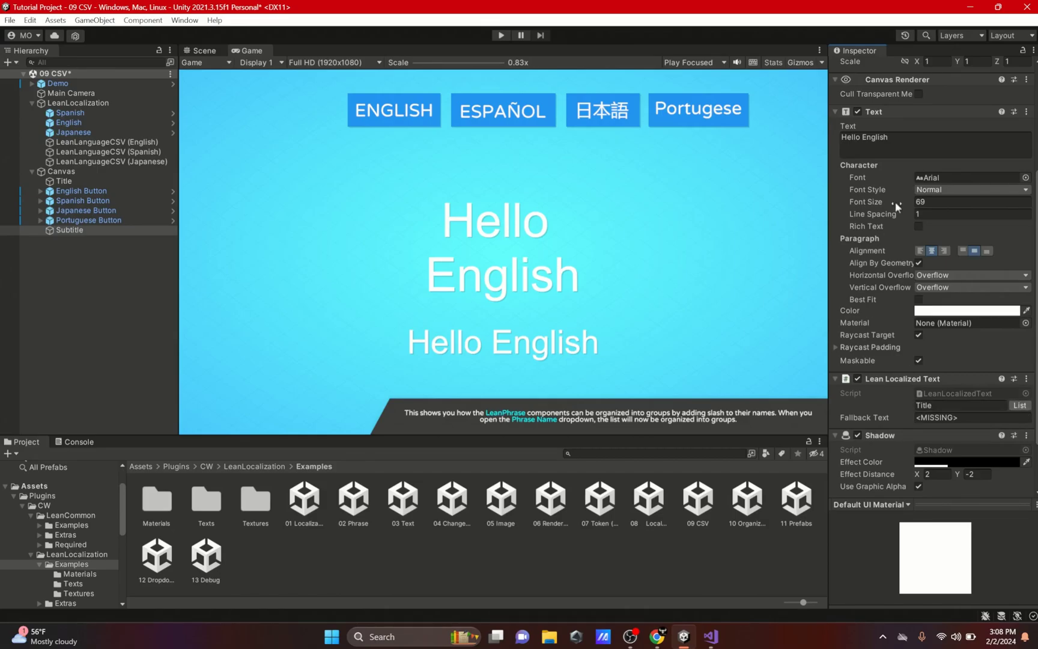
pyautogui.scroll(3, 895, 200)
pyautogui.scroll(2, 897, 204)
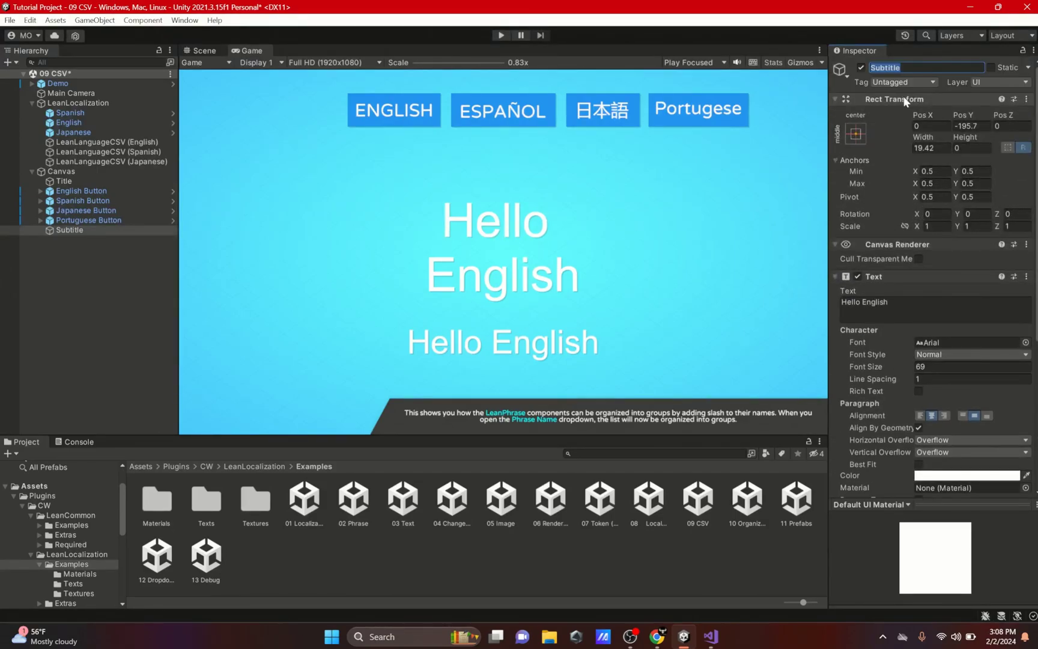
pyautogui.scroll(-8, 905, 102)
pyautogui.write('New')
pyautogui.click(1020, 339)
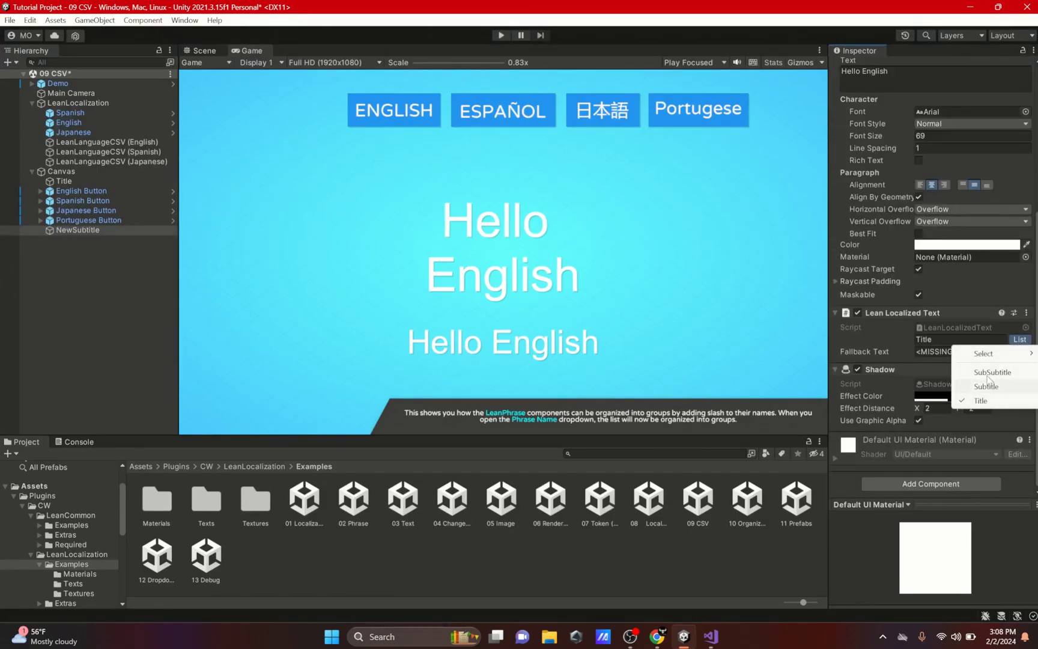
pyautogui.click(102, 163)
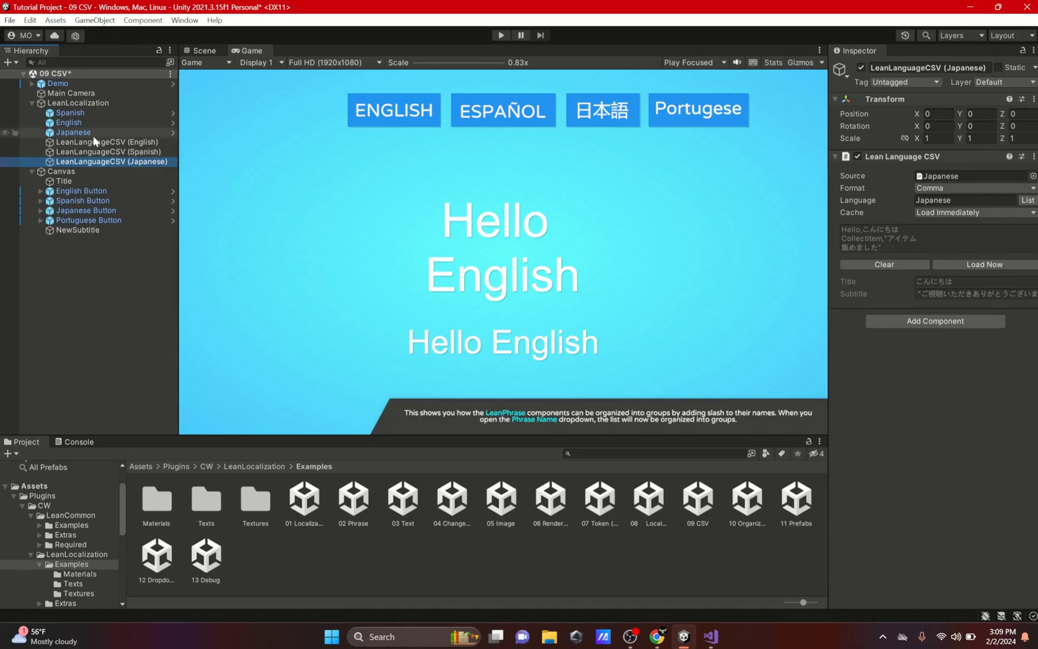
# Add Portuguese (code pt, cultures pt, pt-BR, pt-PT) to LeanLocalization's Languages.
pyautogui.click(95, 103)
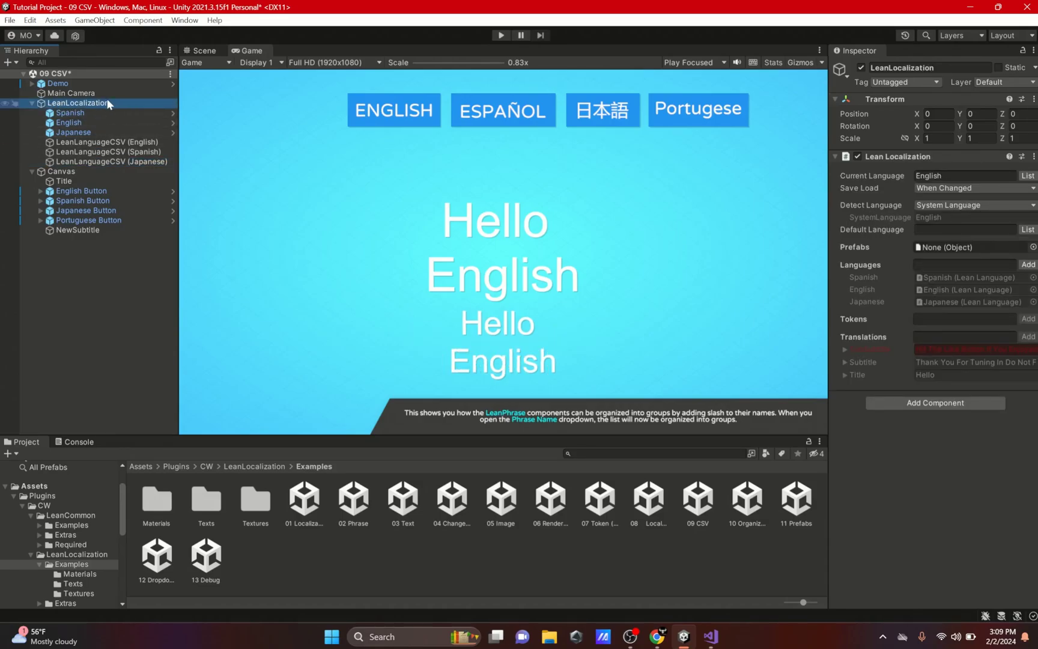
pyautogui.click(1028, 265)
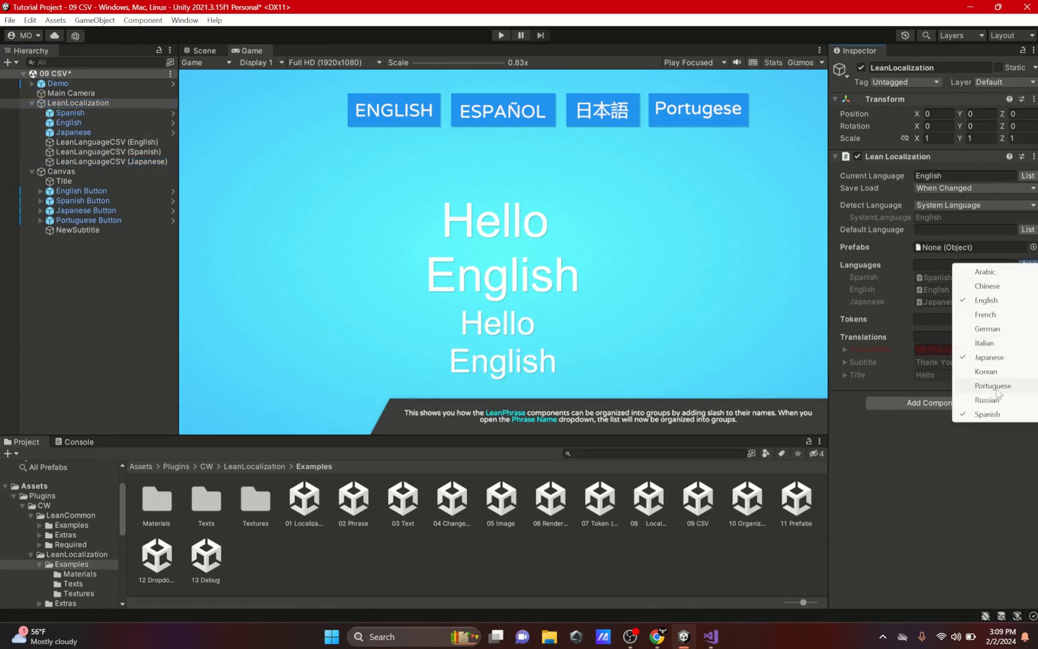
pyautogui.click(989, 389)
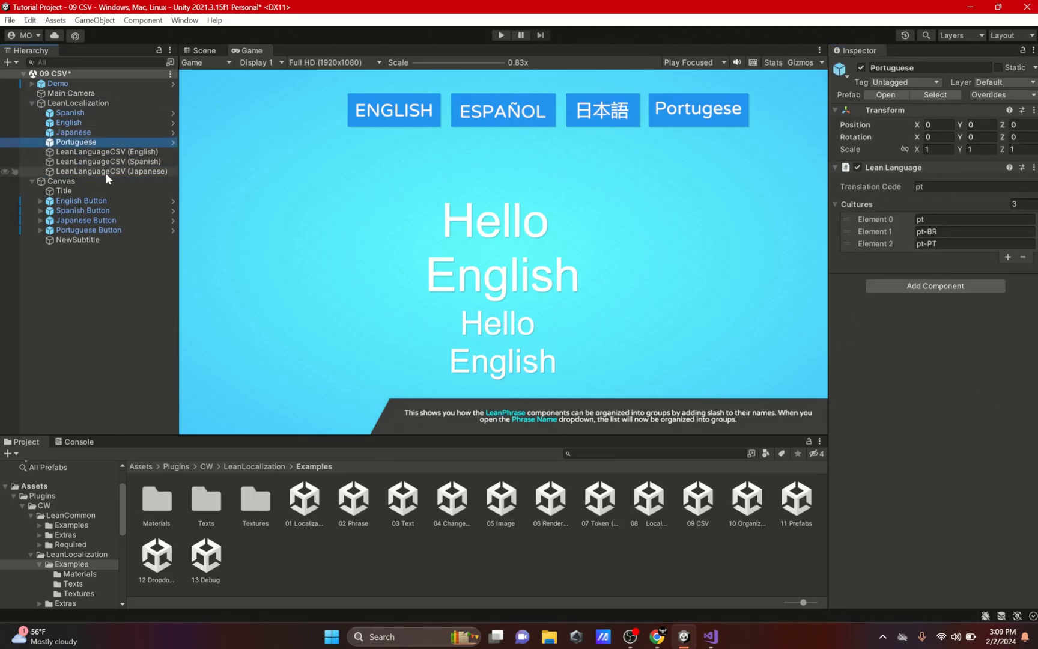
pyautogui.click(102, 171)
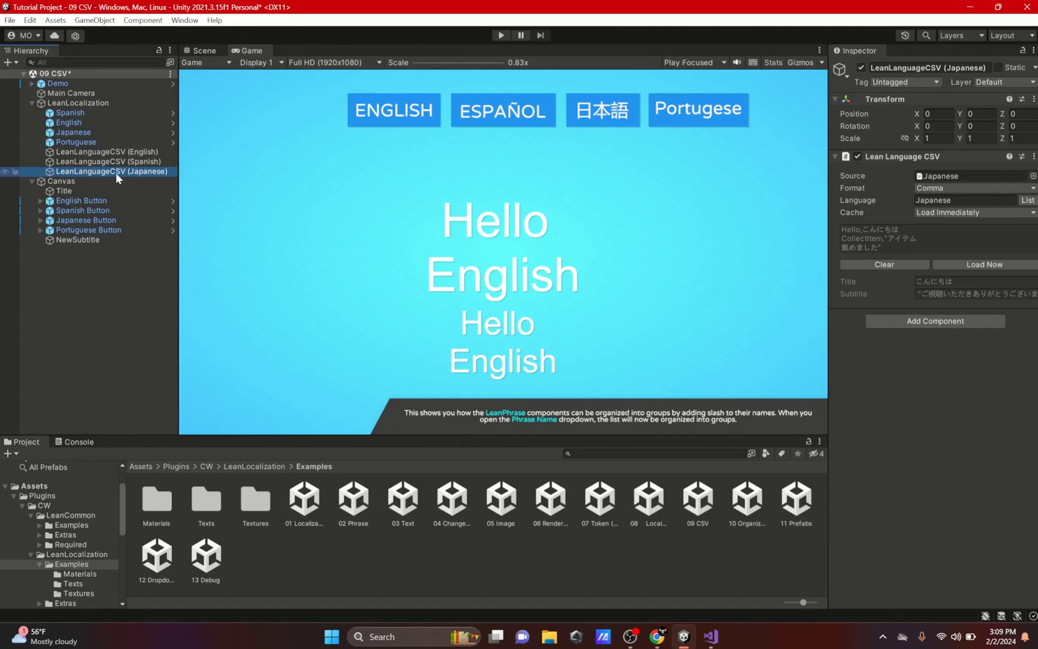
# Duplicate the Japanese CSV source as 'LeanLanguageCSV (Portuguese)' with Language set to Portuguese.
pyautogui.hotkey('ctrl', 'd')
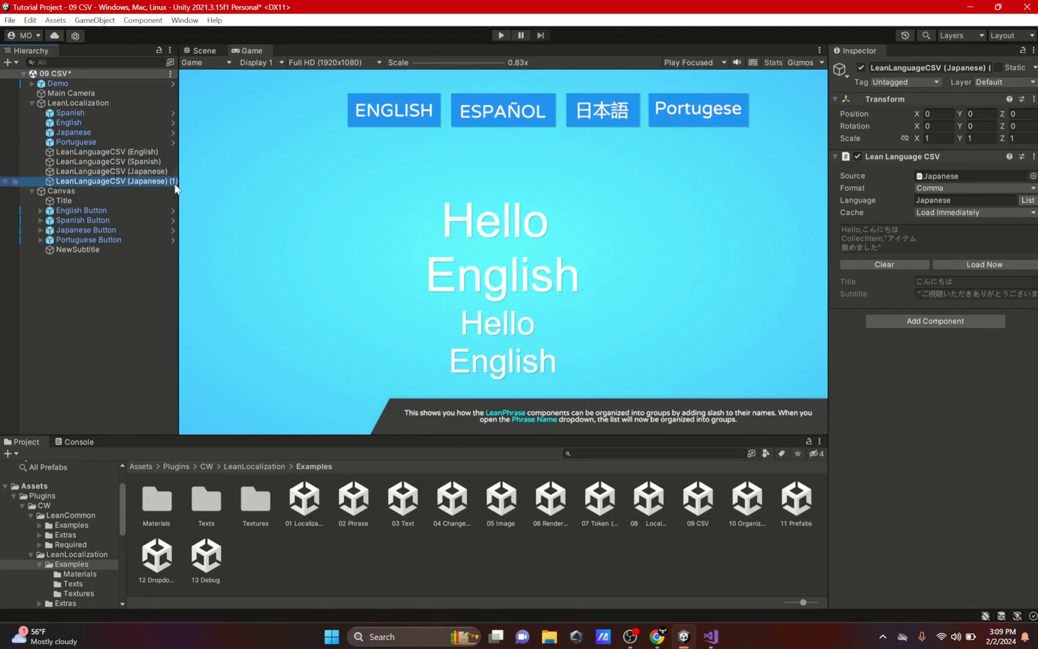
pyautogui.click(961, 67)
pyautogui.press('BackSpace')
pyautogui.press('BackSpace')
pyautogui.press('BackSpace')
pyautogui.press('BackSpace')
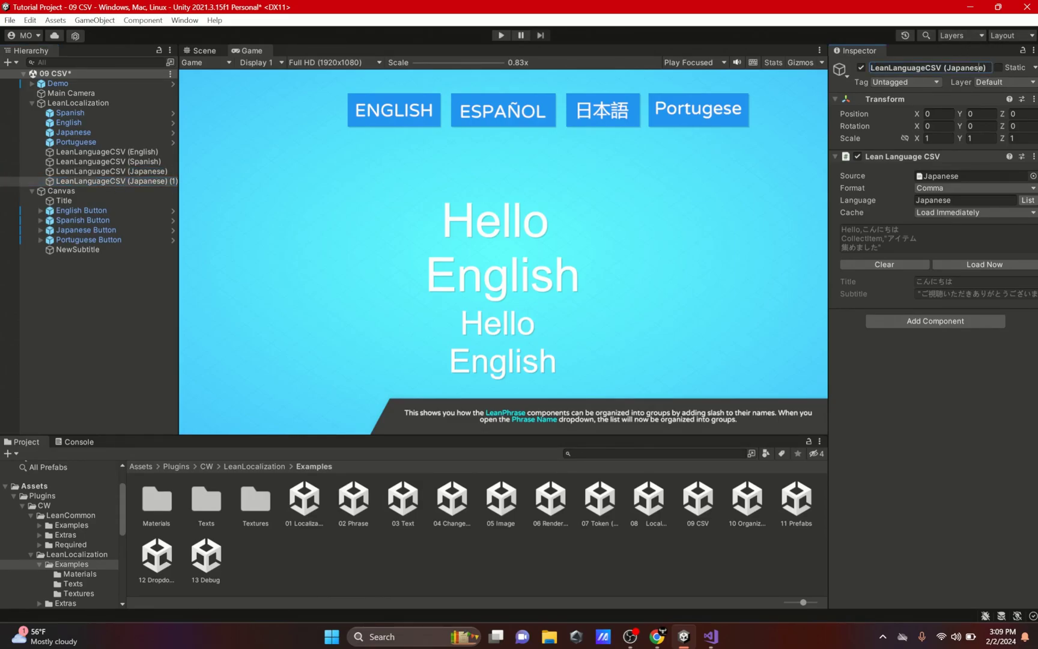
pyautogui.press('BackSpace')
pyautogui.press('BackSpace')
pyautogui.press('BackSpace')
pyautogui.press('BackSpace')
pyautogui.press('BackSpace')
pyautogui.press('BackSpace')
pyautogui.press('BackSpace')
pyautogui.press('BackSpace')
pyautogui.press('BackSpace')
pyautogui.write('Portuguese)')
pyautogui.press('Return')
pyautogui.click(1026, 200)
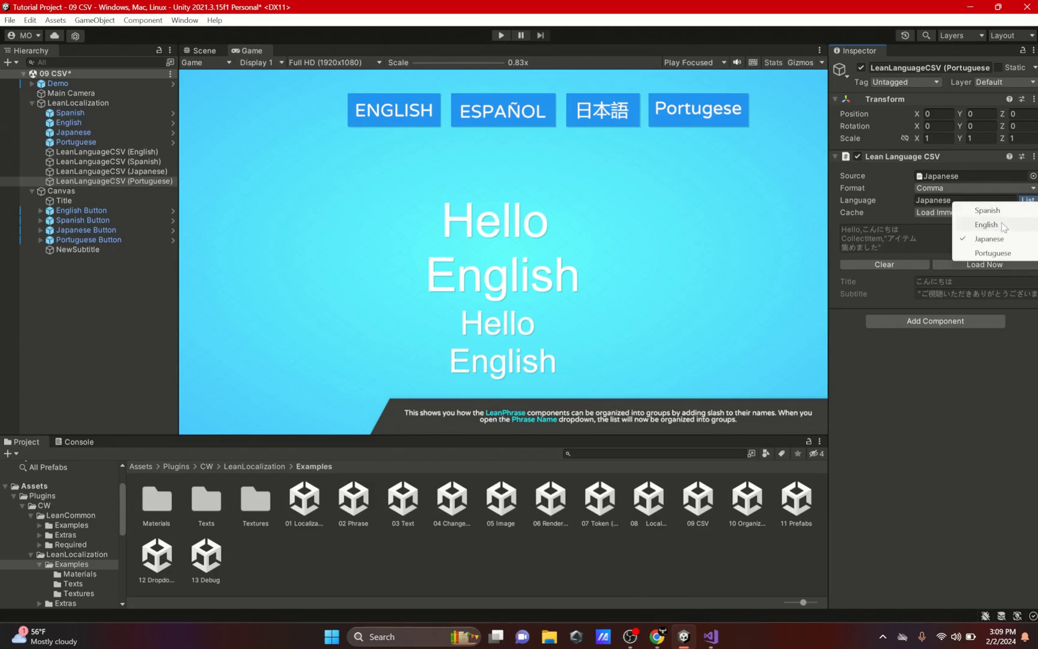
pyautogui.click(993, 253)
# Duplicate the Japanese text asset and rename the copy 'Portuguese'.
pyautogui.click(957, 176)
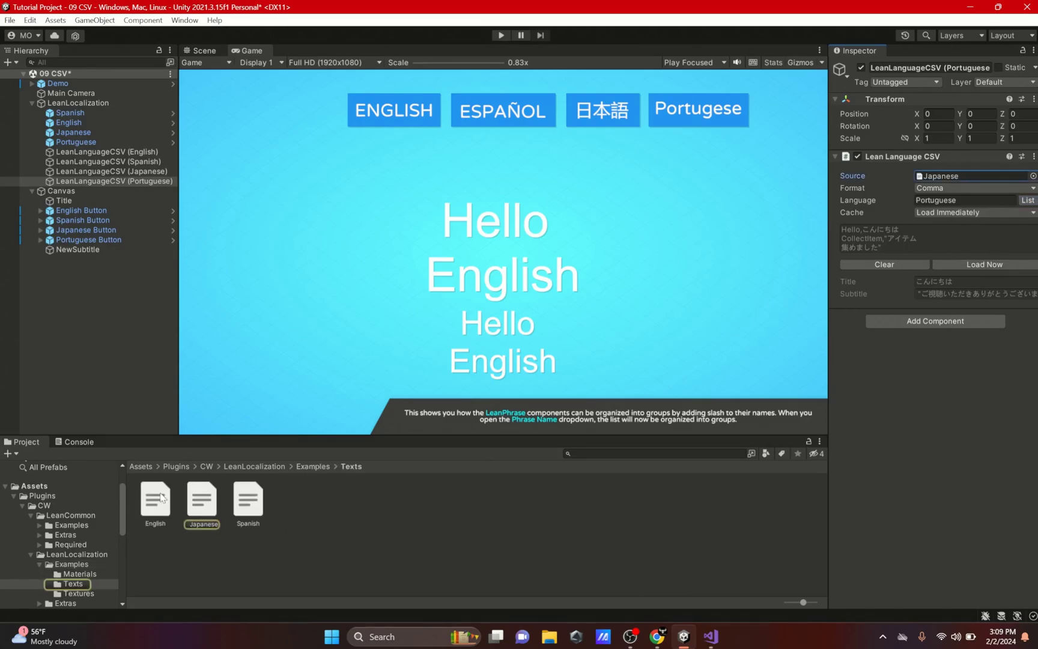
pyautogui.click(200, 509)
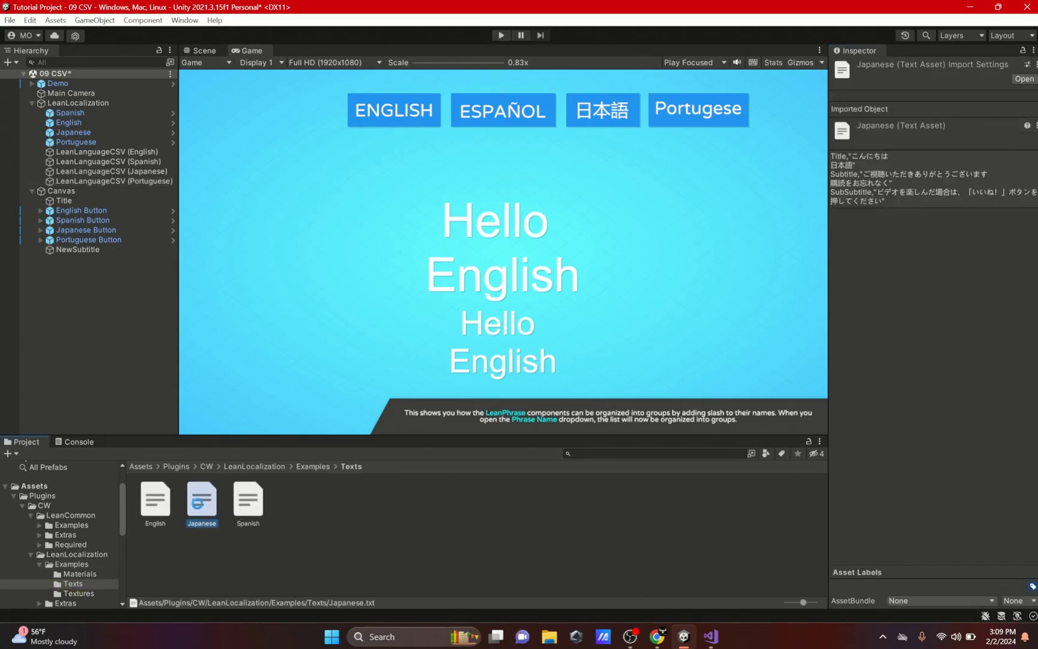
pyautogui.hotkey('ctrl', 'd')
pyautogui.rightClick(210, 519)
pyautogui.click(276, 235)
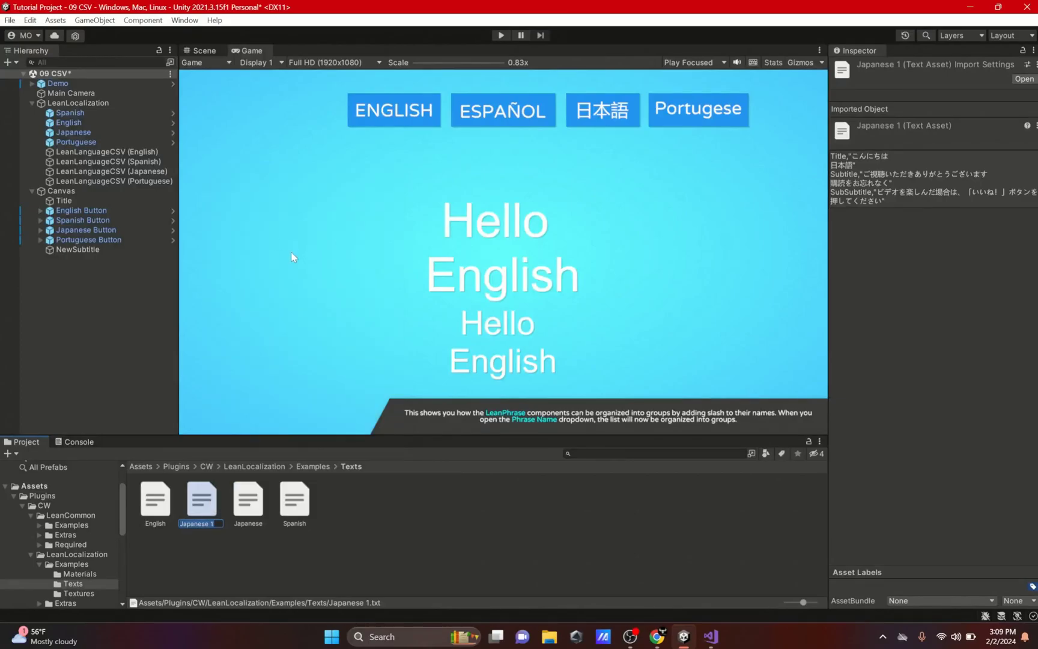
pyautogui.write('Portuguese')
pyautogui.press('Return')
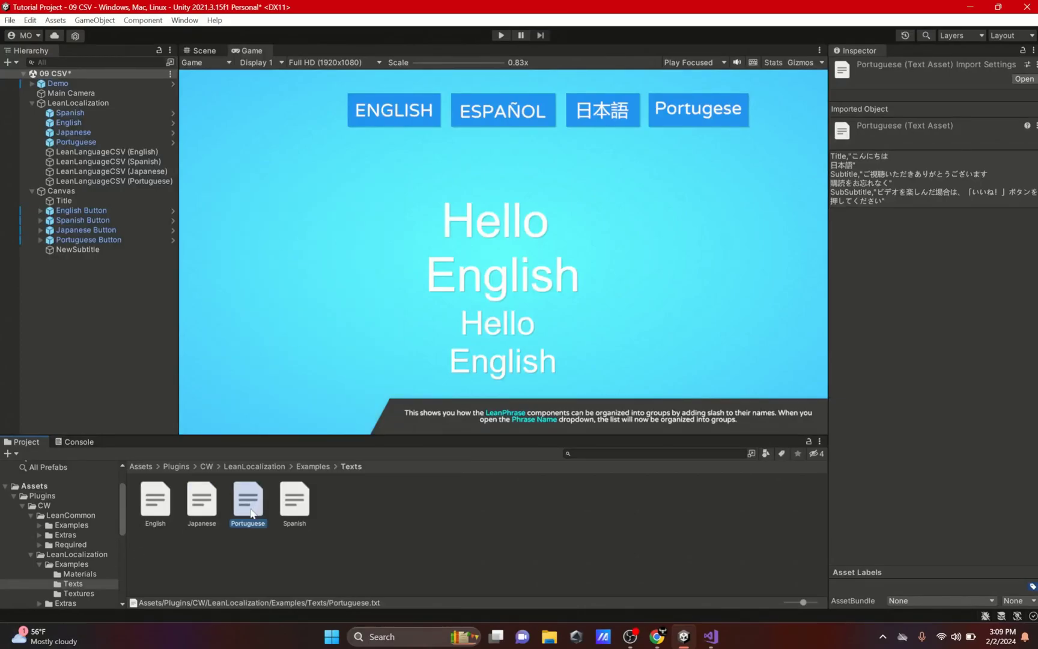
pyautogui.rightClick(252, 510)
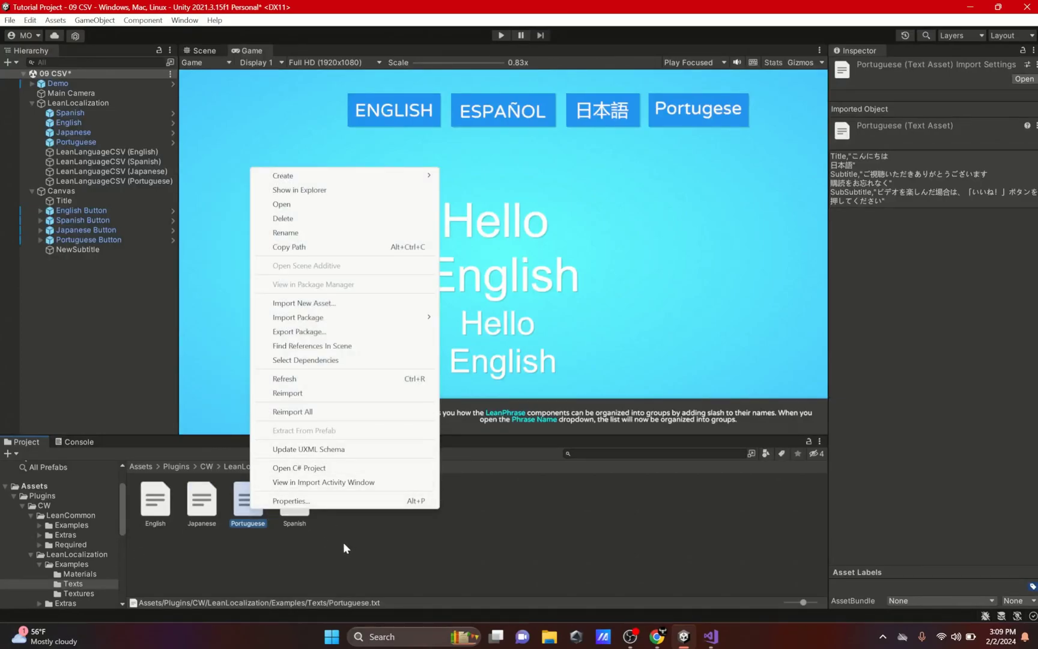
# Reveal Portuguese.txt in File Explorer, then open it in Visual Studio from Unity.
pyautogui.click(296, 191)
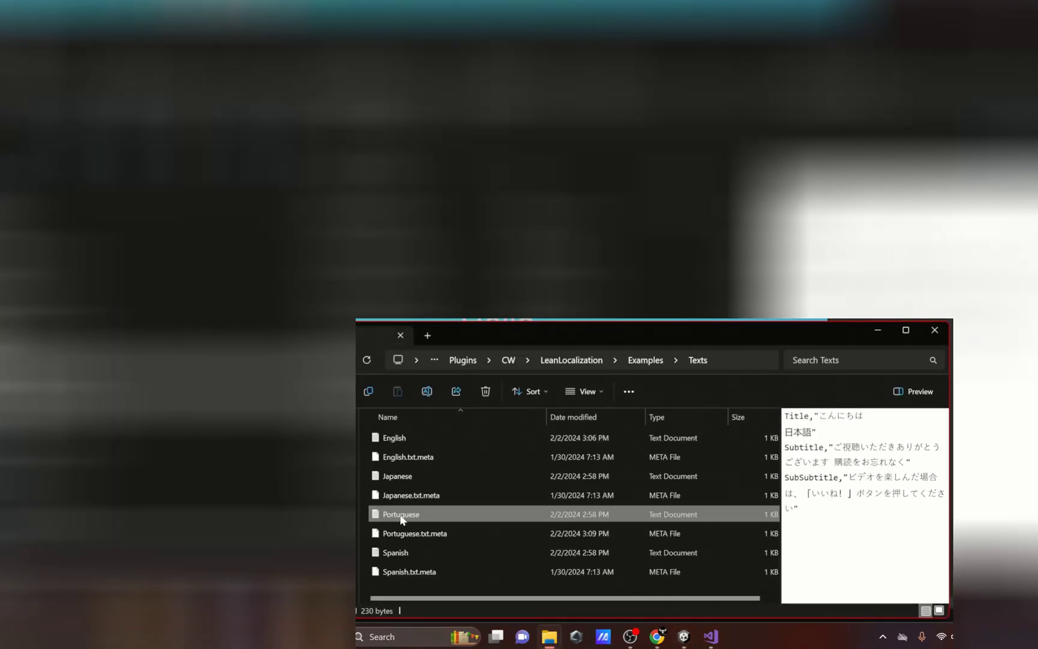
pyautogui.rightClick(401, 515)
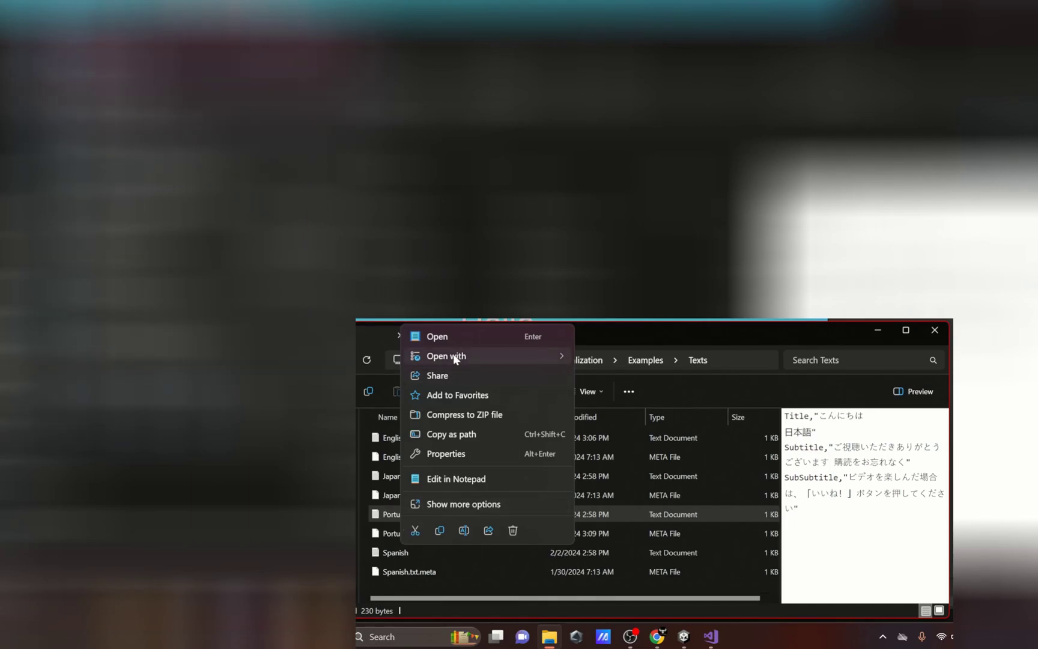
pyautogui.moveTo(457, 357)
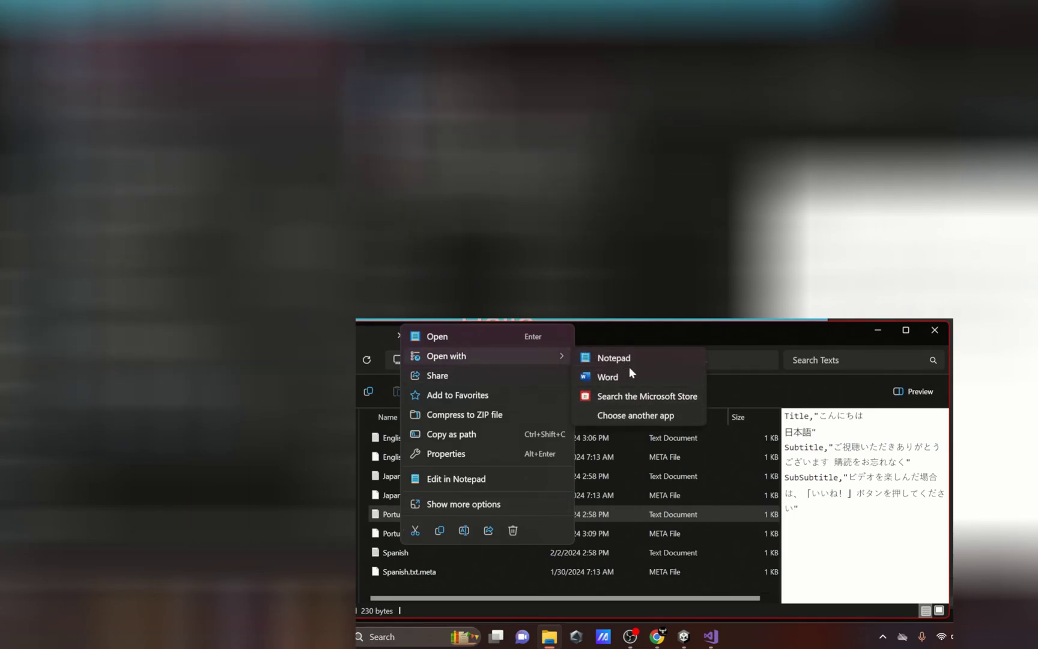
pyautogui.click(601, 414)
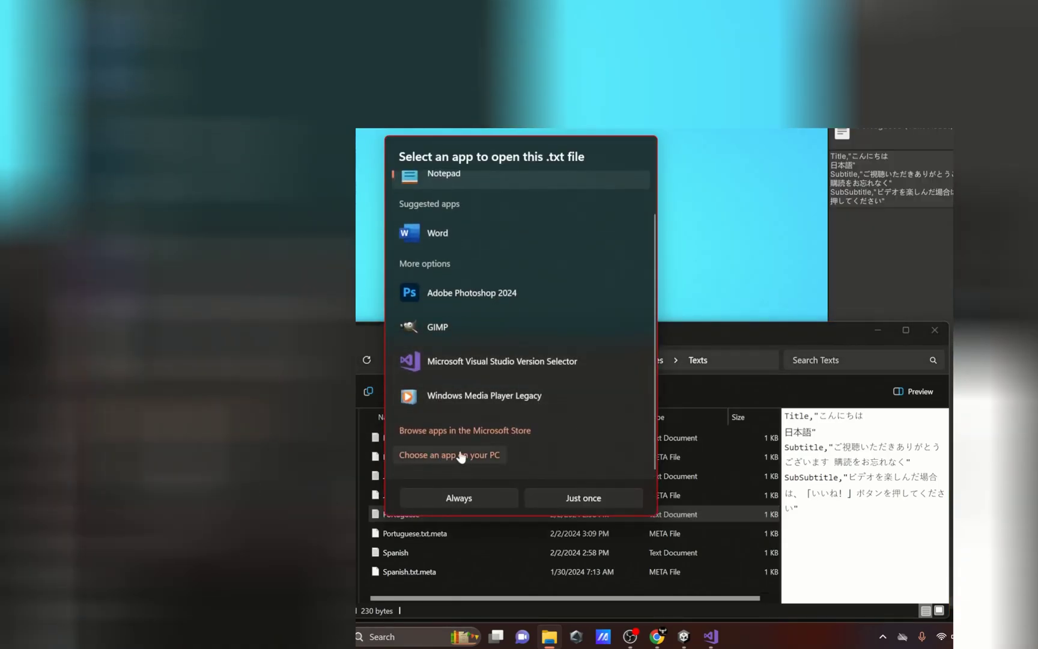
pyautogui.scroll(2, 517, 380)
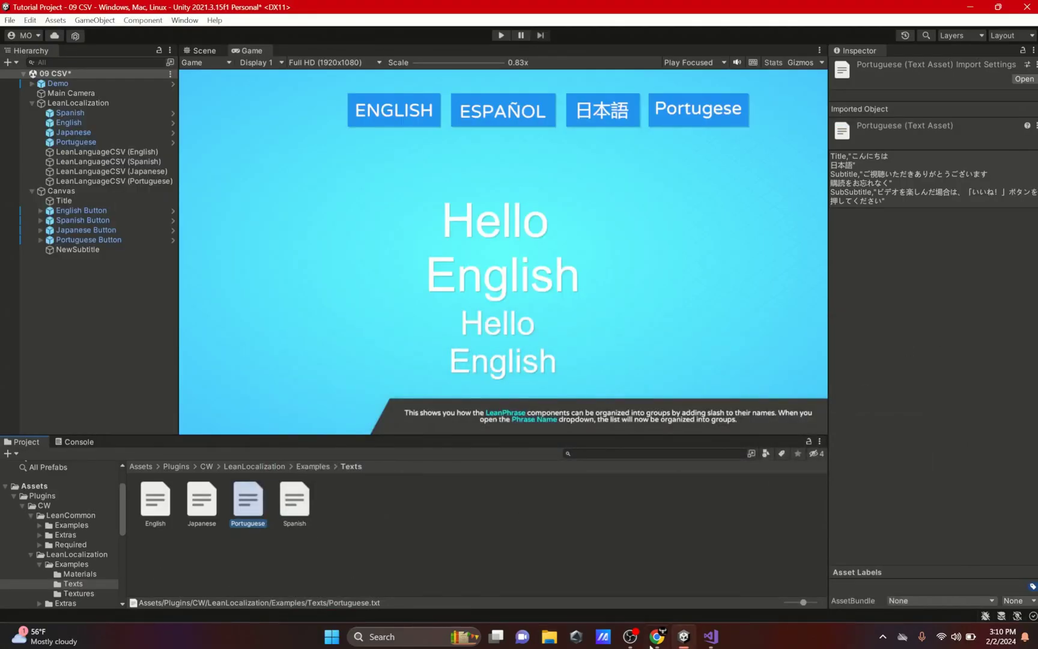
pyautogui.doubleClick(260, 521)
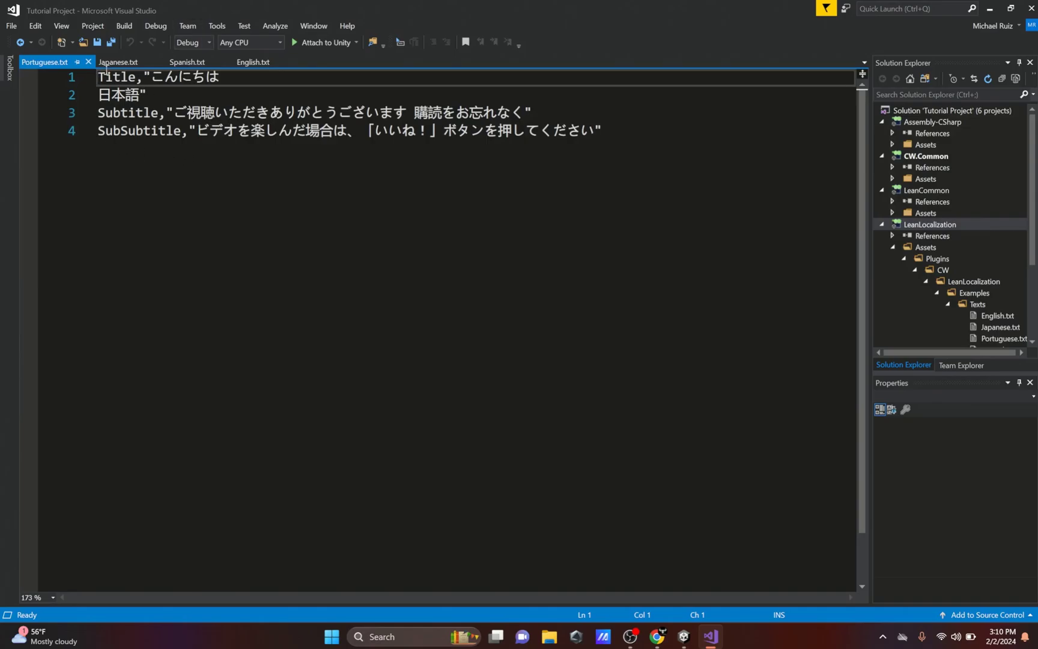
pyautogui.click(252, 61)
pyautogui.moveTo(151, 77)
pyautogui.mouseDown()
pyautogui.moveTo(174, 85)
pyautogui.moveTo(152, 95)
pyautogui.mouseUp()
# In Google Translate, set the target language to Portuguese and trim 'English' from the input.
pyautogui.click(657, 636)
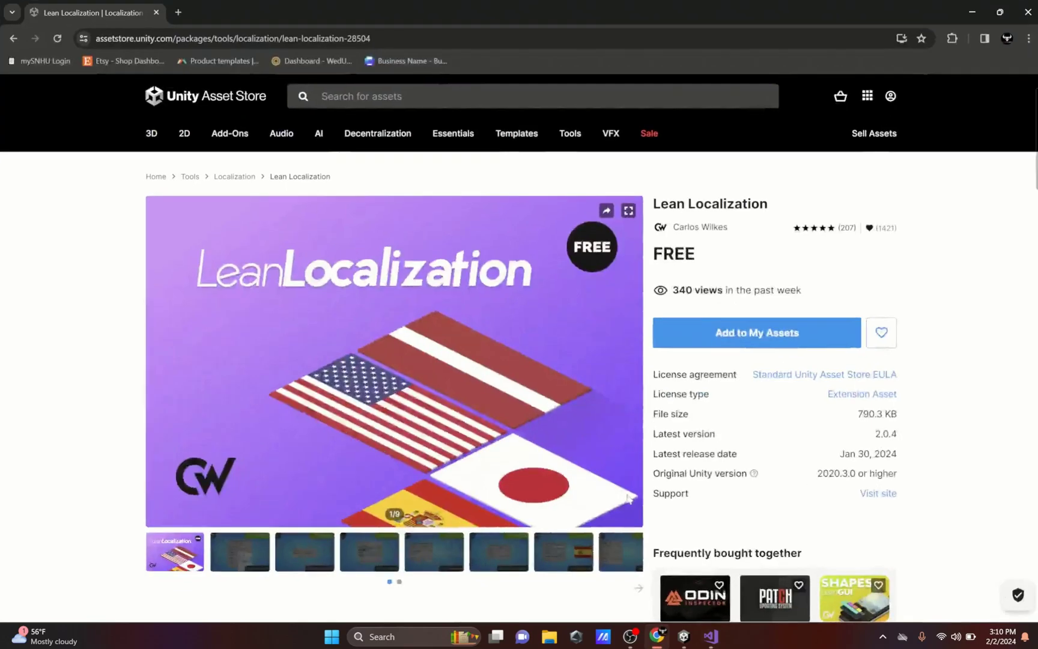
pyautogui.click(350, 35)
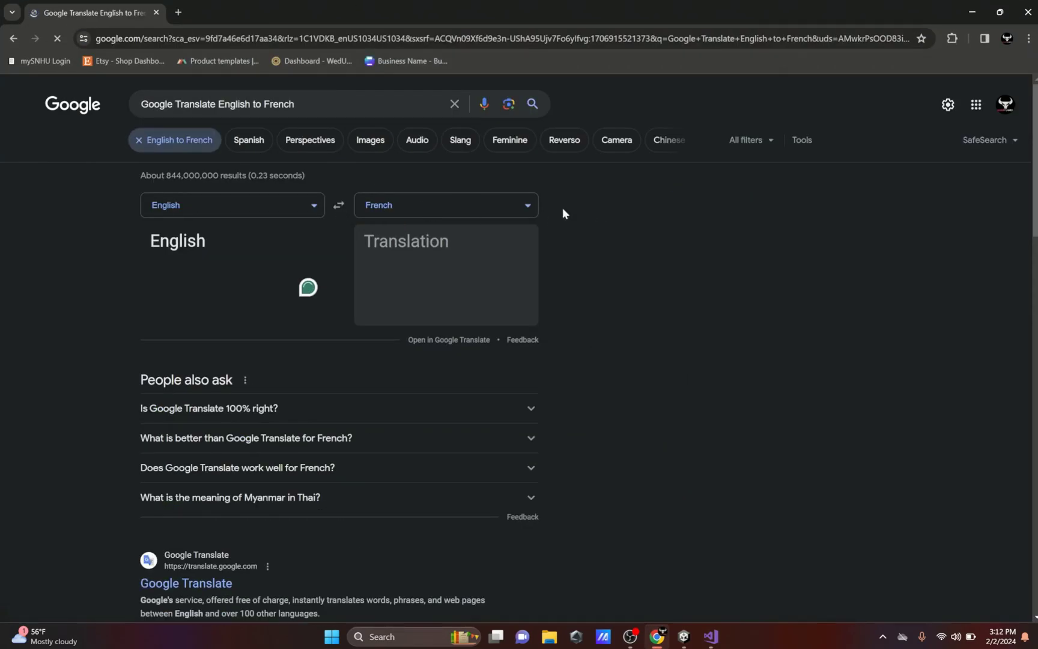
pyautogui.click(528, 208)
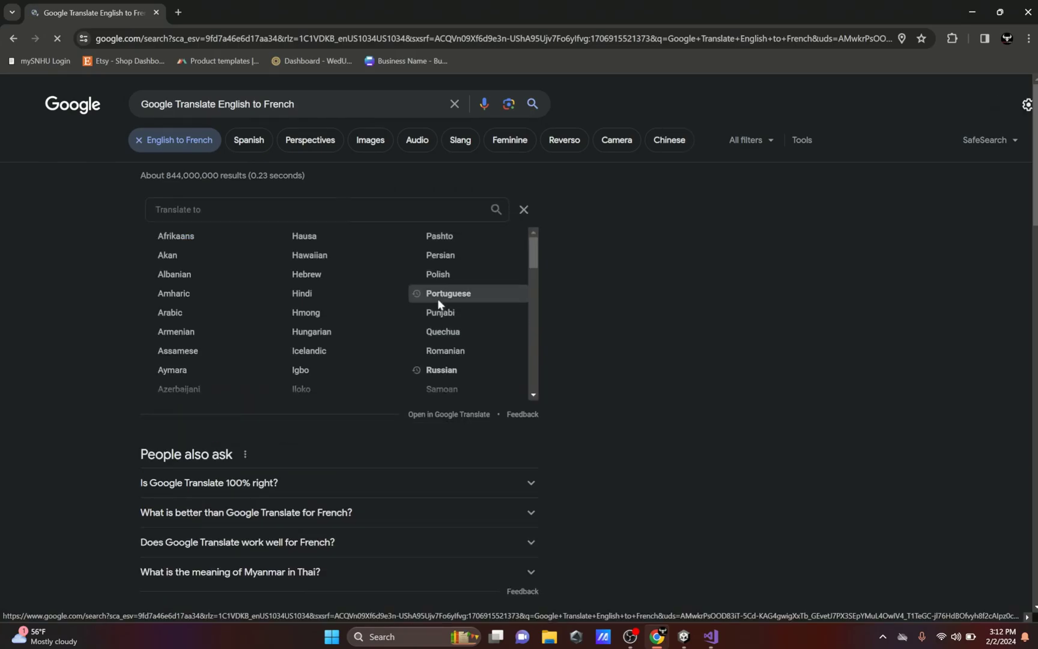
pyautogui.click(437, 293)
pyautogui.hotkey('ctrl', 'a')
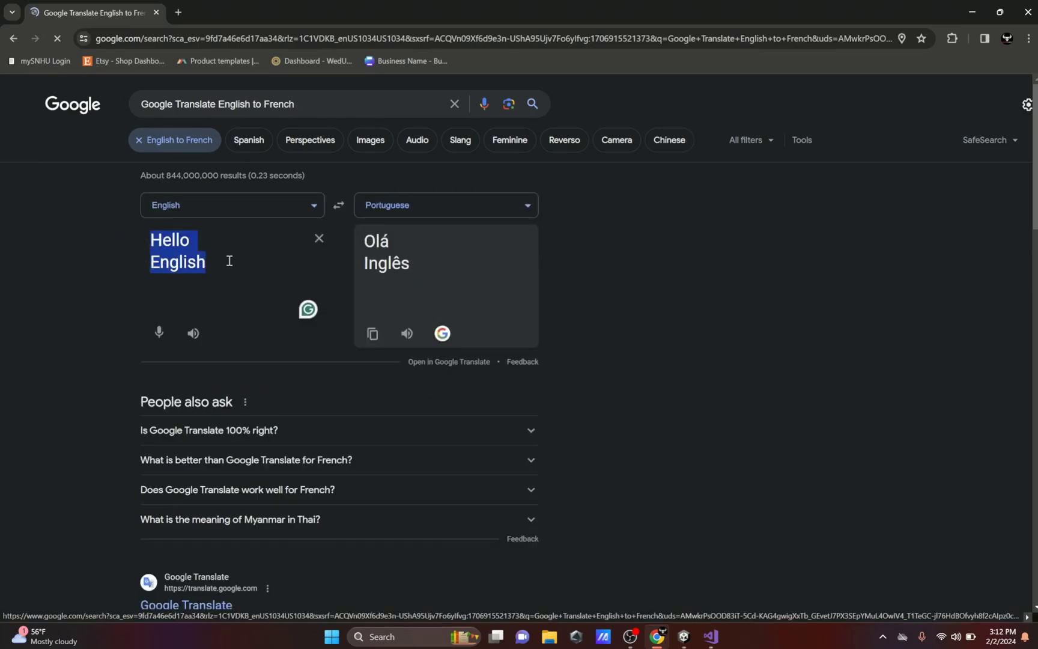
pyautogui.click(213, 268)
pyautogui.press('BackSpace')
pyautogui.press('BackSpace')
pyautogui.press('BackSpace')
pyautogui.press('BackSpace')
pyautogui.press('BackSpace')
pyautogui.press('BackSpace')
pyautogui.press('BackSpace')
# Give Portuguese.txt the title 'Olá Português', drop SubSubtitle, rename Subtitle to NewSubtitle, and save.
pyautogui.write('Portuguese')
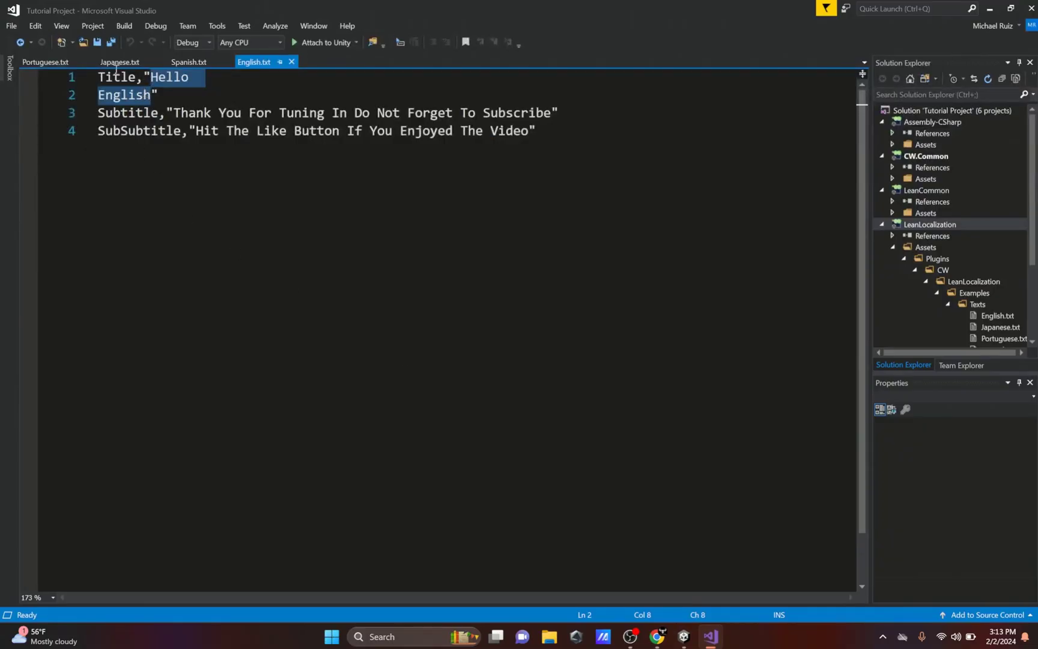
pyautogui.click(45, 62)
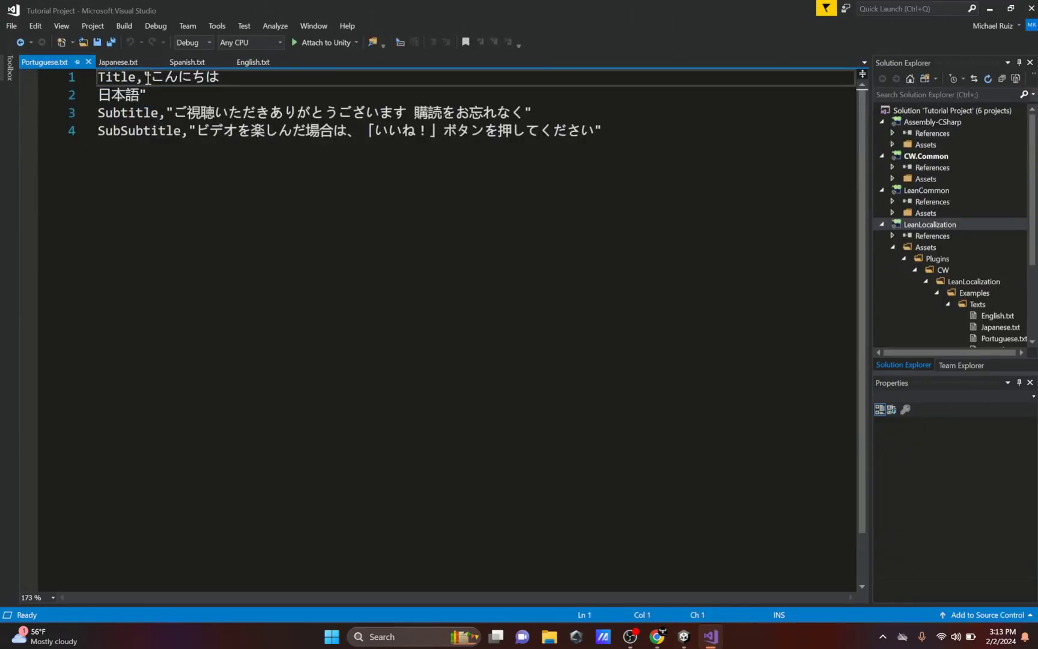
pyautogui.write('Olá Português')
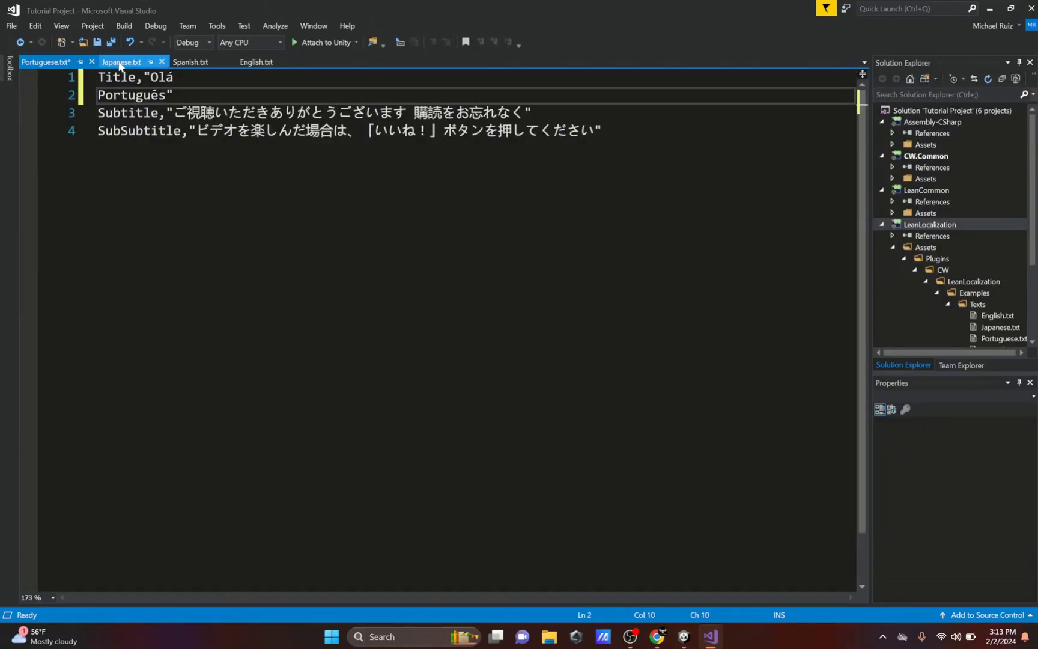
pyautogui.moveTo(622, 130); pyautogui.dragTo(86, 133)
pyautogui.press('BackSpace')
pyautogui.press('Up')
pyautogui.write('New')
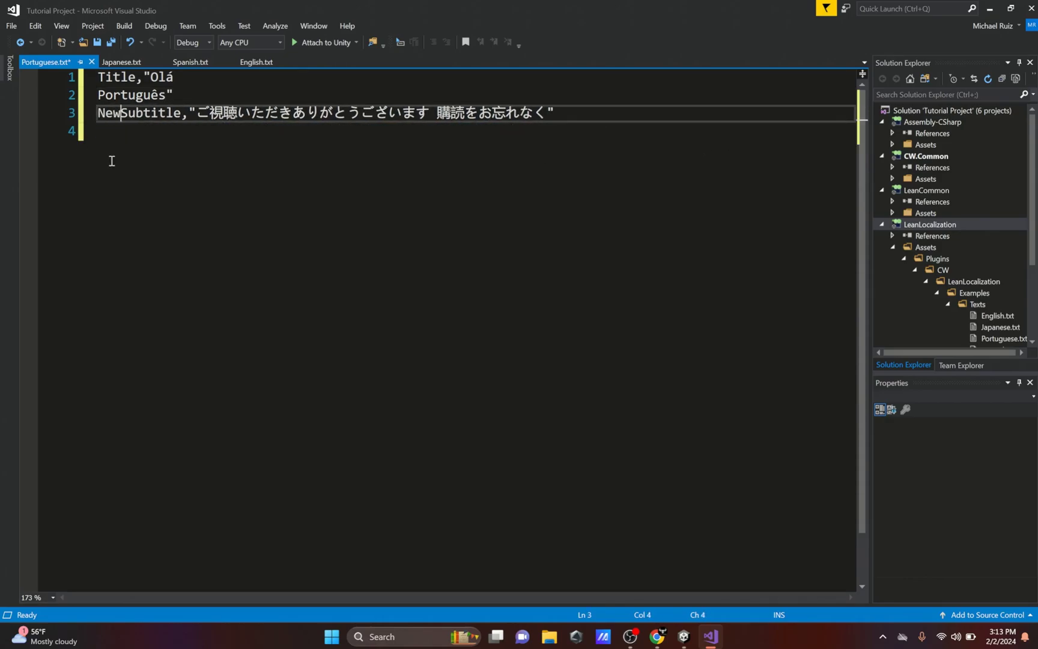
pyautogui.click(119, 150)
pyautogui.hotkey('ctrl', 's')
# In Japanese.txt, remove the SubSubtitle line, rename Subtitle to NewSubtitle, and save.
pyautogui.hotkey('ctrl', 'Tab')
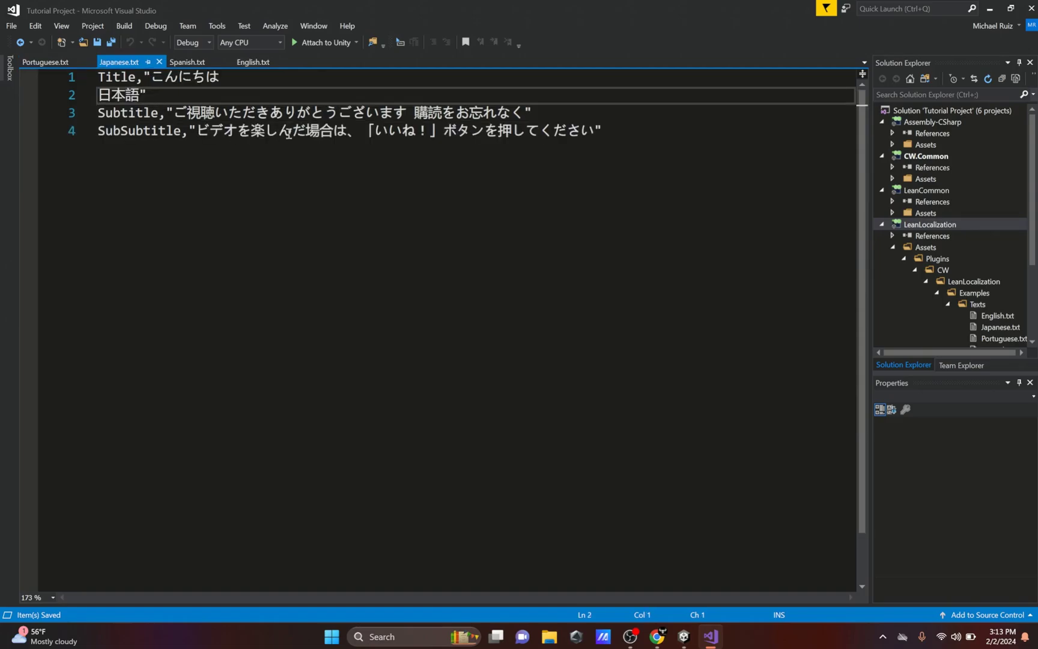
pyautogui.moveTo(604, 131); pyautogui.dragTo(2, 150)
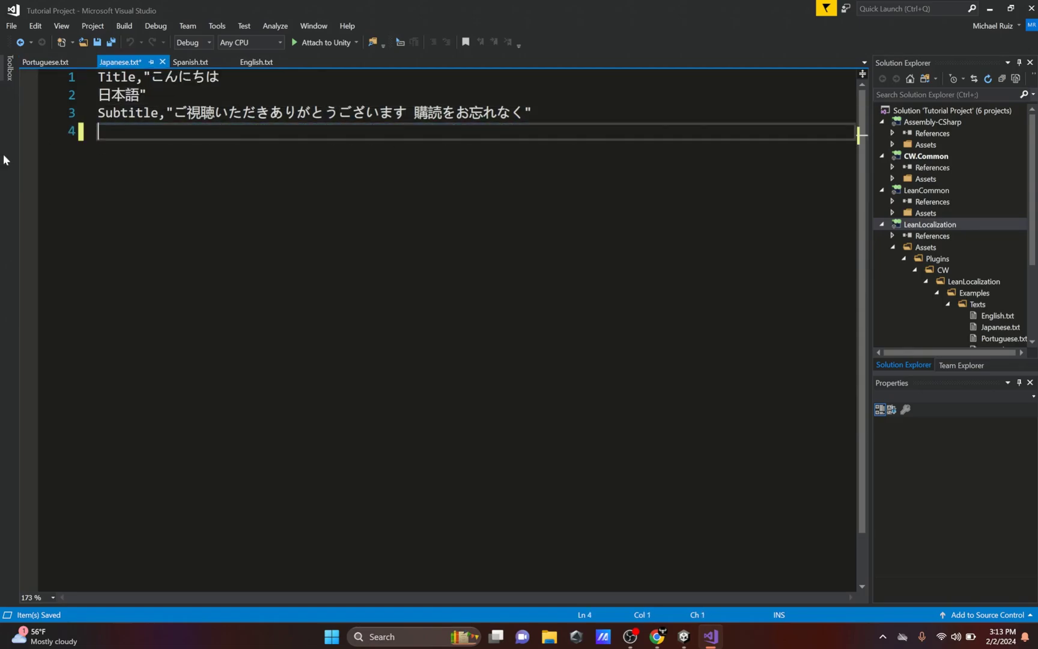
pyautogui.press('BackSpace')
pyautogui.press('Left')
pyautogui.press('Left')
pyautogui.press('Left')
pyautogui.press('Left')
pyautogui.press('Left')
pyautogui.press('Left')
pyautogui.press('Left')
pyautogui.press('Left')
pyautogui.press('Left')
pyautogui.press('Left')
pyautogui.press('Left')
pyautogui.press('Left')
pyautogui.press('Left')
pyautogui.press('Left')
pyautogui.press('Left')
pyautogui.press('Left')
pyautogui.press('Left')
pyautogui.press('Left')
pyautogui.press('Left')
pyautogui.press('Left')
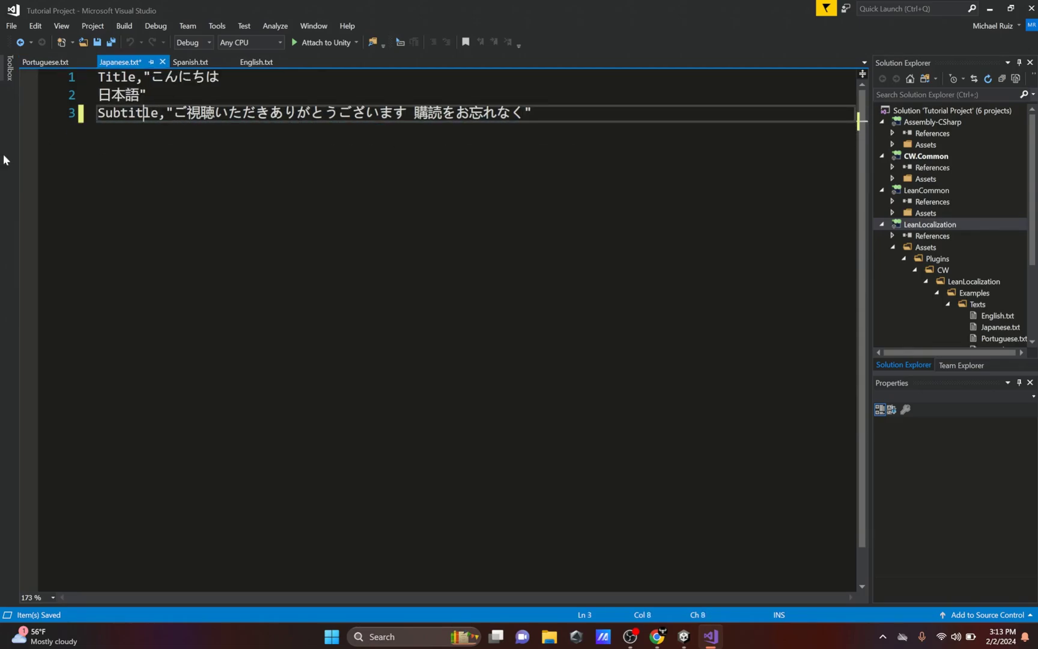
pyautogui.write('New')
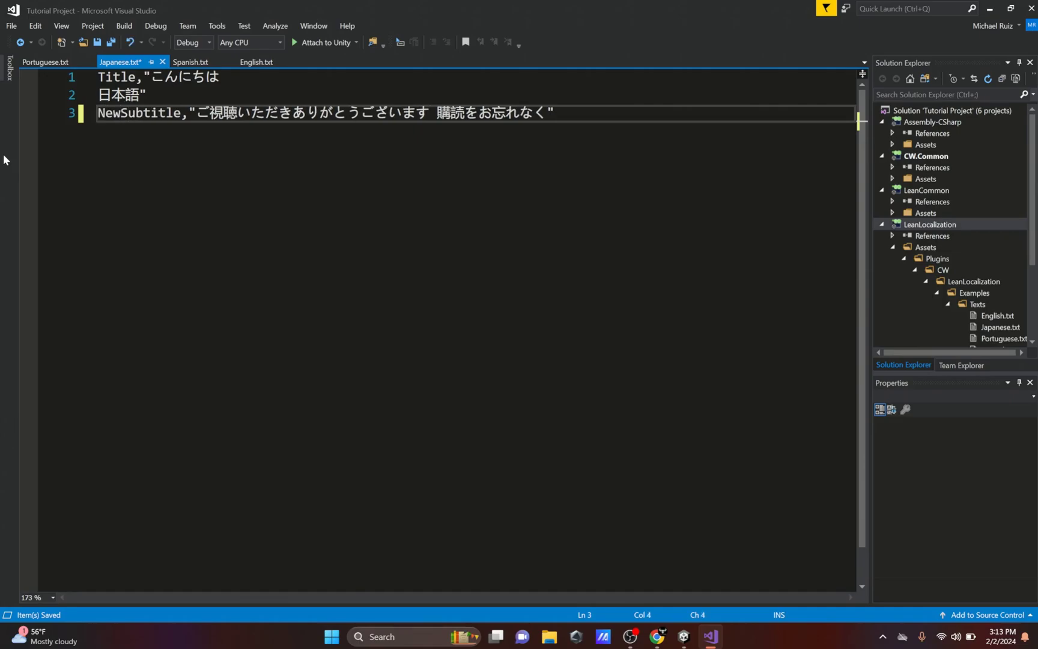
pyautogui.hotkey('ctrl', 's')
# In Spanish.txt, remove the SubSubtitle line, rename Subtitle to NewSubtitle, and save.
pyautogui.click(191, 62)
pyautogui.click(575, 131)
pyautogui.hotkey('ctrl', 'x')
pyautogui.write('New')
pyautogui.hotkey('ctrl', 's')
# In English.txt, cut the SubSubtitle line and rename Subtitle to NewSubtitle.
pyautogui.click(254, 62)
pyautogui.moveTo(562, 132); pyautogui.dragTo(2, 176)
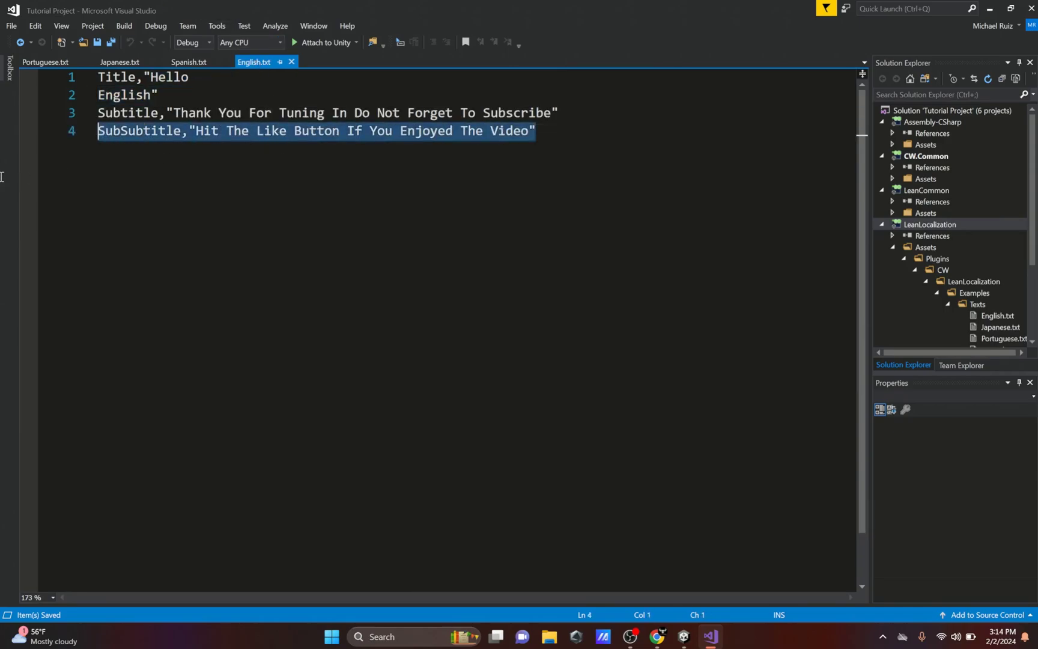
pyautogui.hotkey('ctrl', 'x')
pyautogui.write('New')
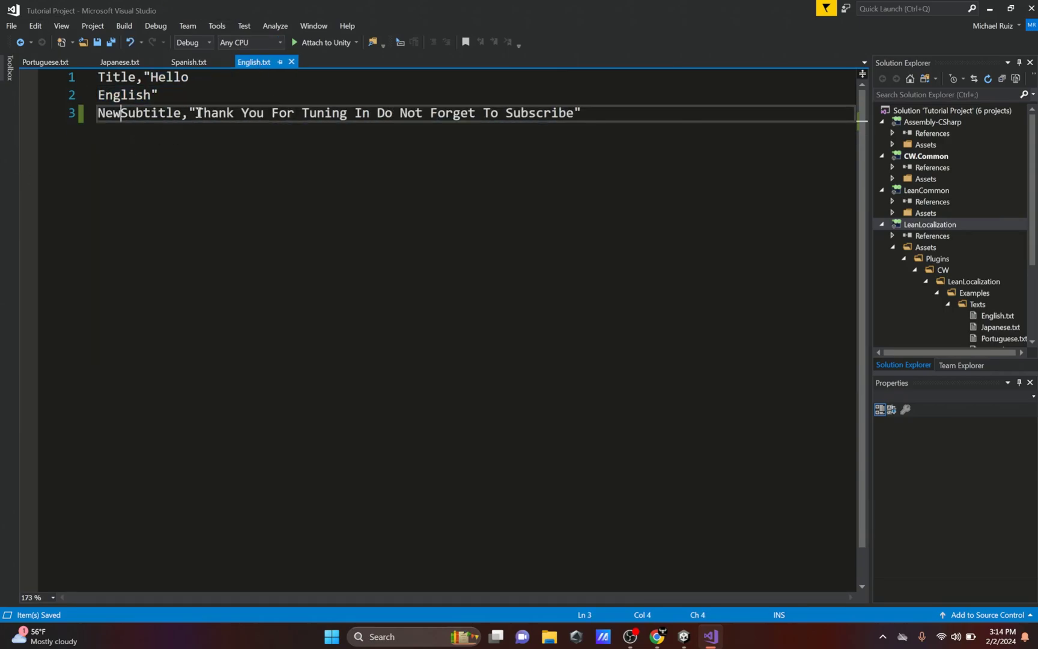
pyautogui.moveTo(196, 113); pyautogui.dragTo(564, 112)
# Pull up the Portuguese translation in the browser and return to Visual Studio.
pyautogui.moveTo(683, 636)
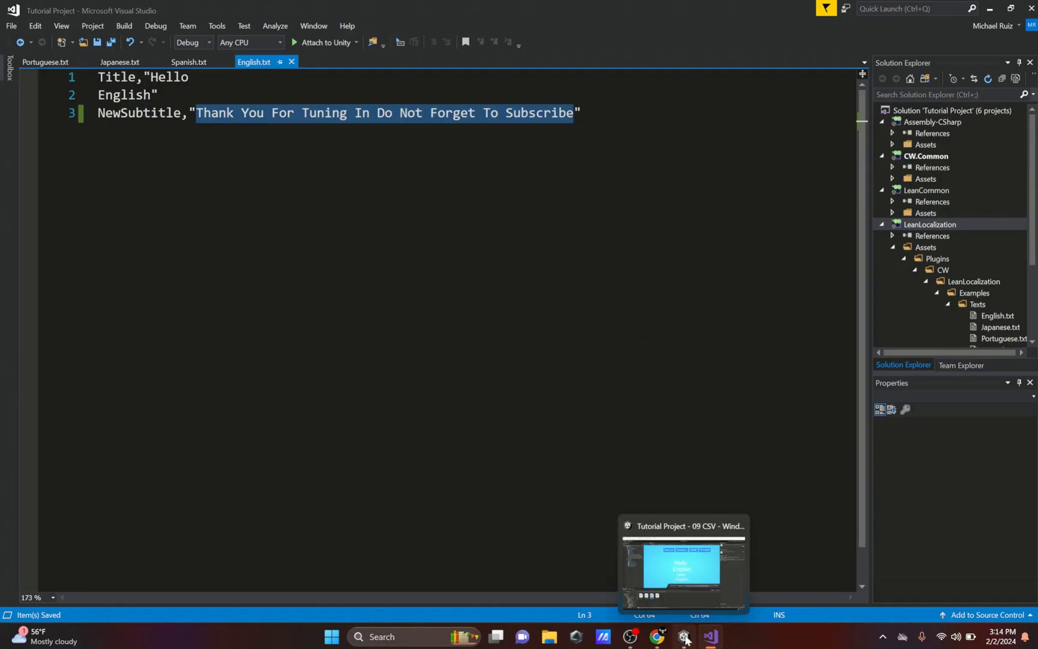
pyautogui.click(660, 559)
pyautogui.hotkey('alt', 'Tab')
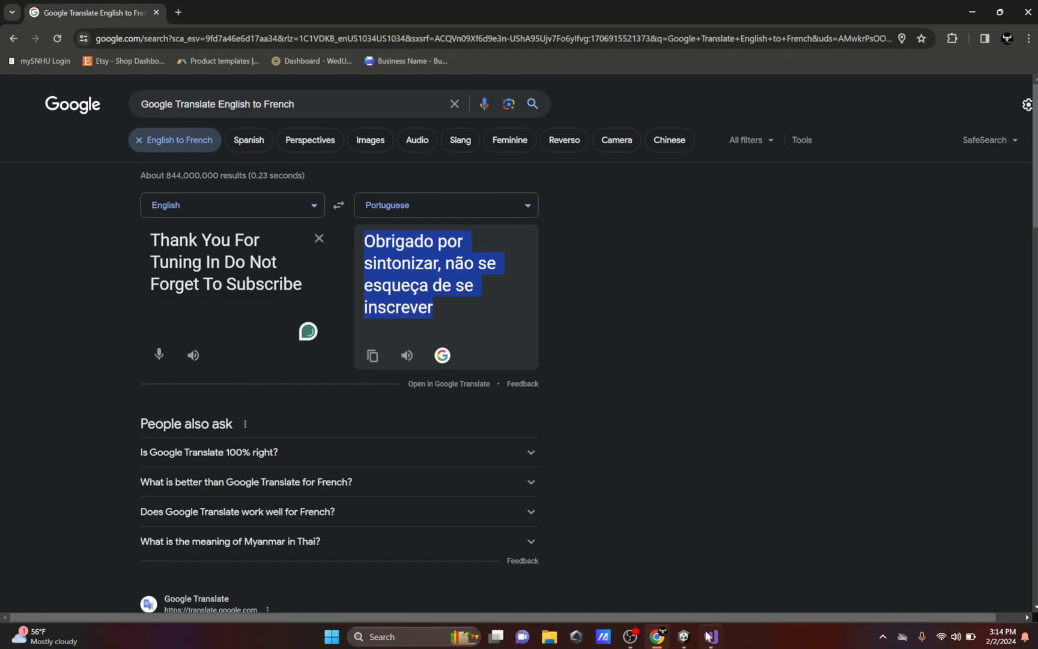
pyautogui.click(710, 636)
# Delete the stray space before the subtitle's opening quote in English.txt and save it.
pyautogui.click(120, 62)
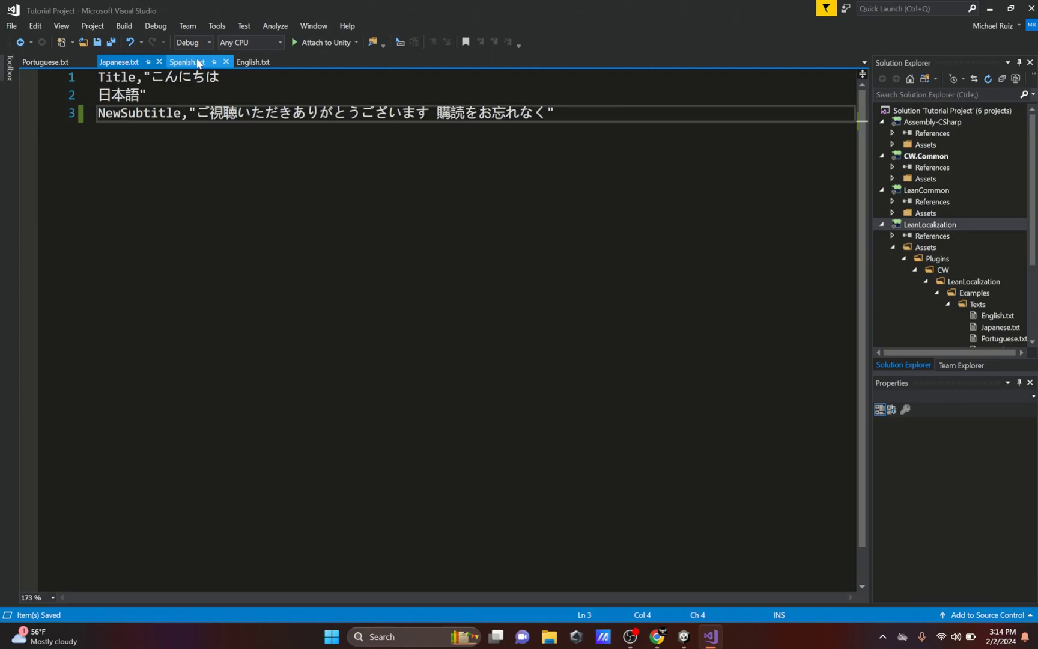
pyautogui.click(197, 62)
pyautogui.click(252, 61)
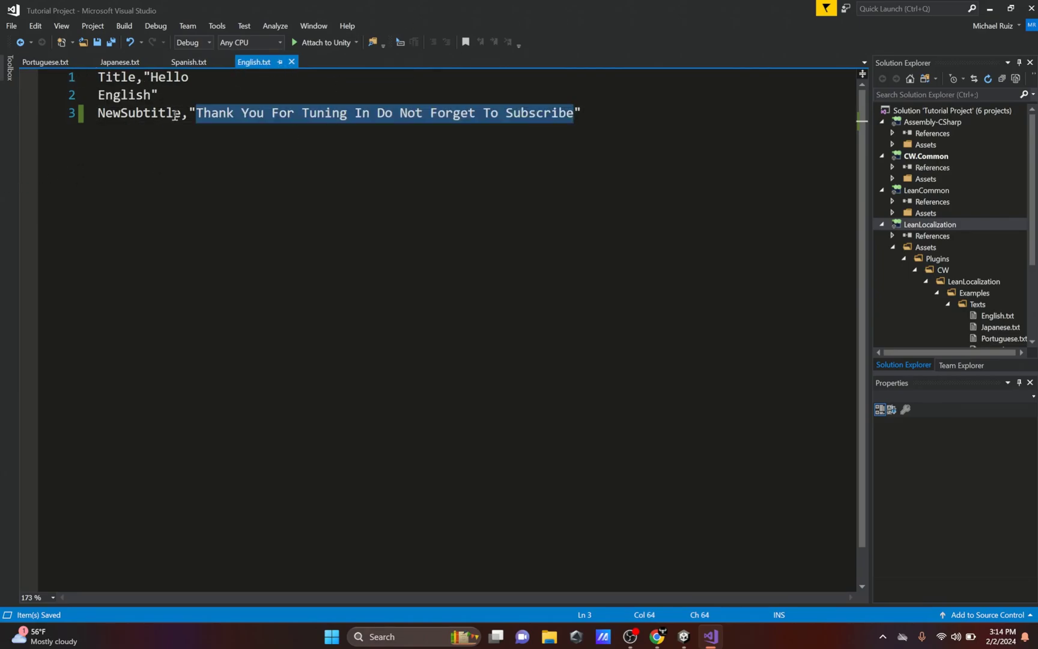
pyautogui.click(188, 114)
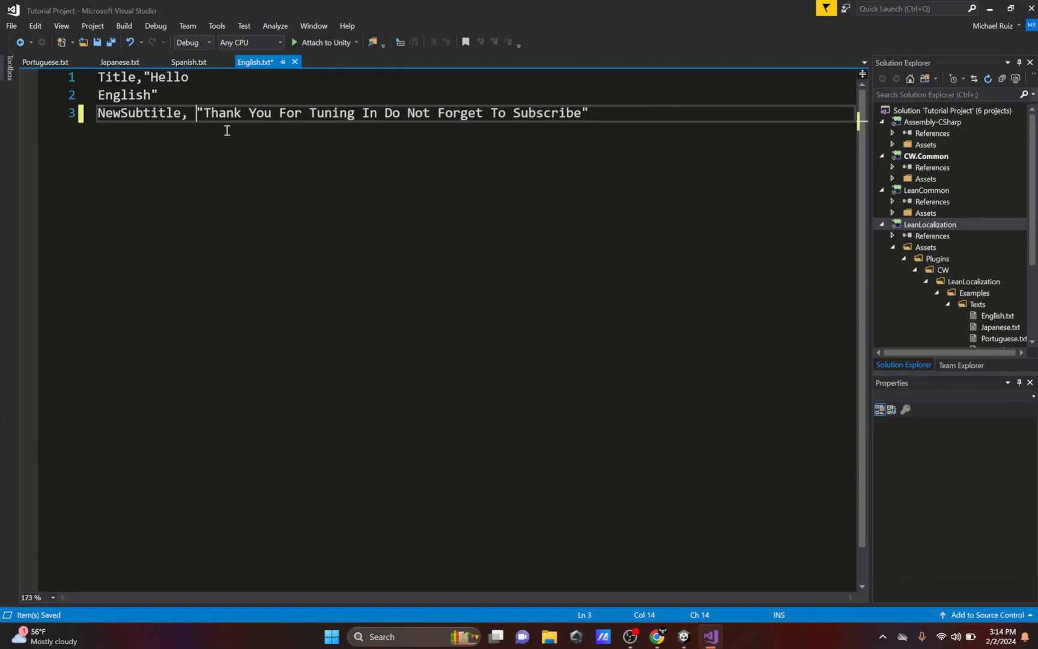
pyautogui.press('BackSpace')
pyautogui.hotkey('ctrl', 's')
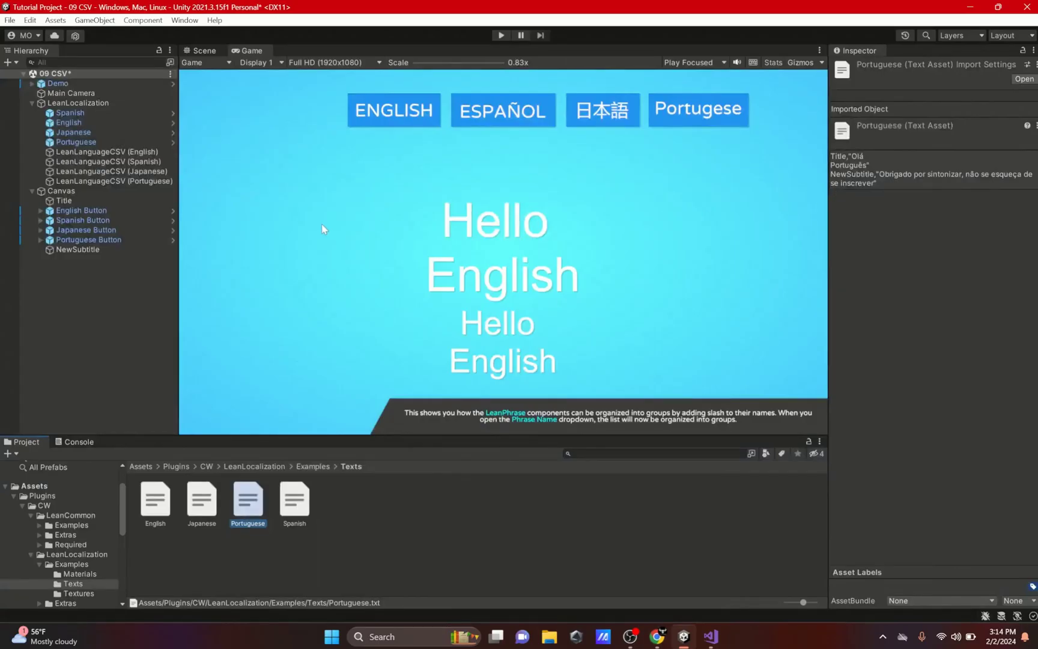
# Check which phrase names the NewSubtitle text object can currently use.
pyautogui.click(70, 251)
pyautogui.scroll(-5, 930, 361)
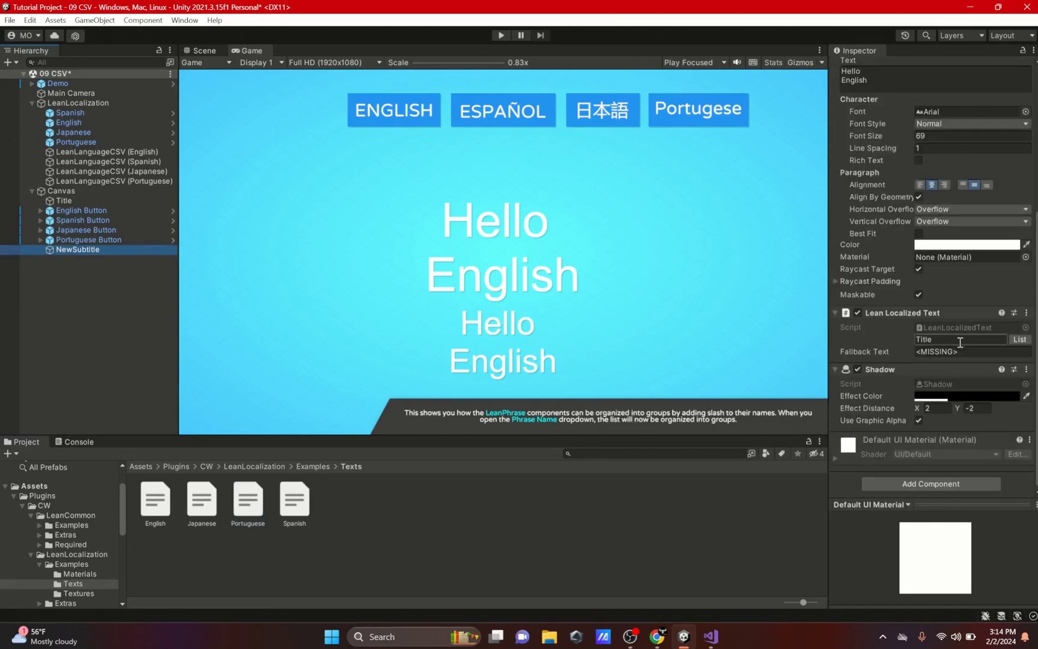
pyautogui.click(1021, 340)
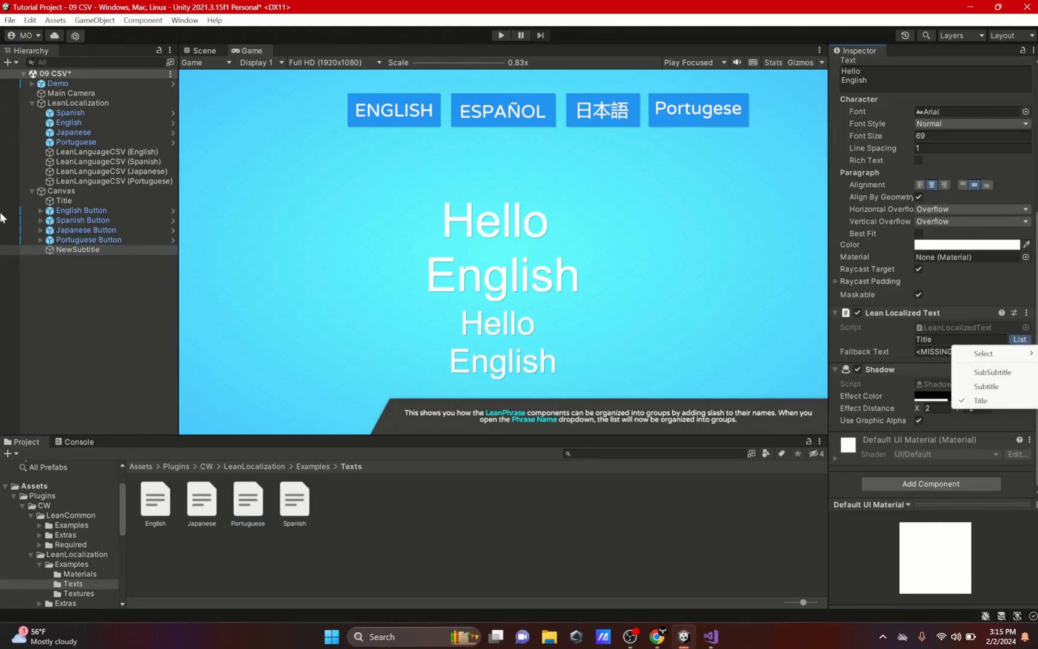
# Reload the phrases of the English, Spanish and Japanese language CSVs with Load Now.
pyautogui.click(106, 153)
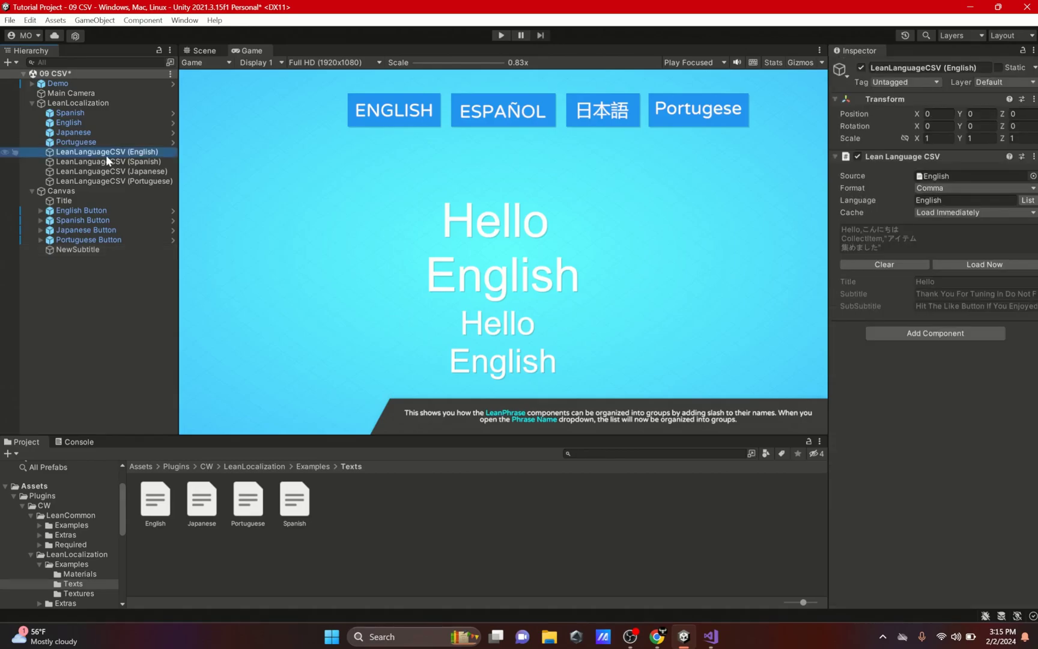
pyautogui.click(950, 263)
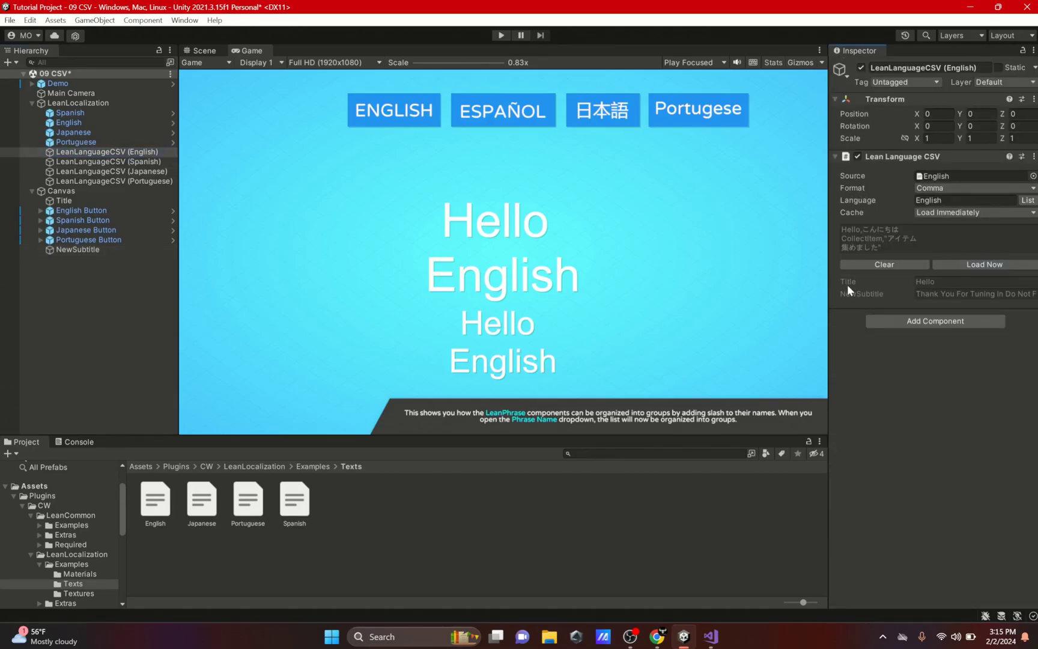
pyautogui.click(109, 161)
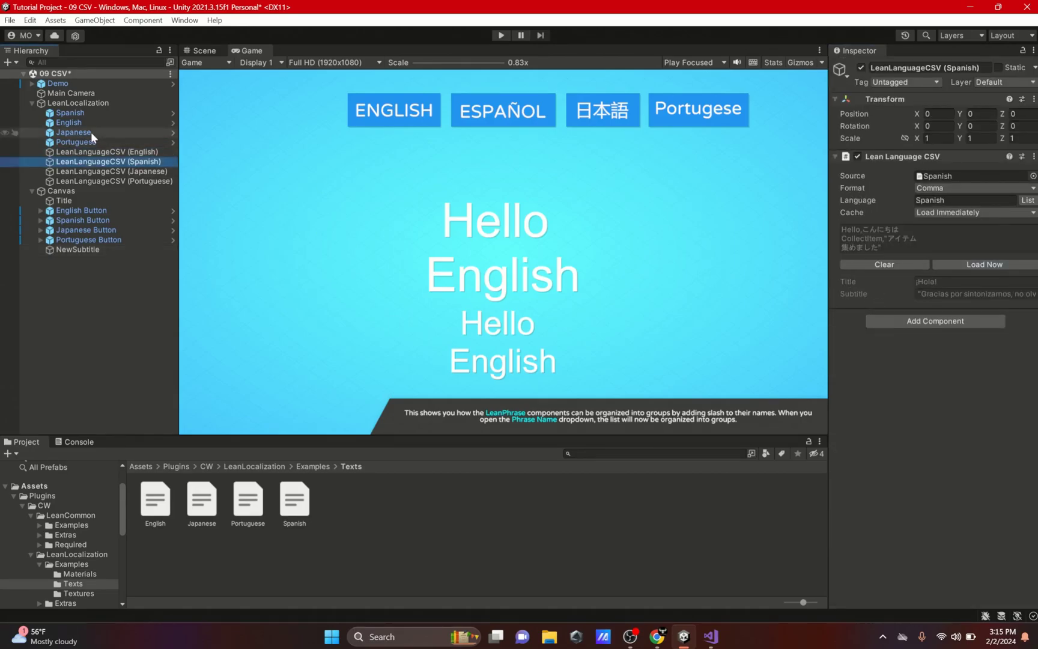
pyautogui.click(111, 172)
pyautogui.click(155, 191)
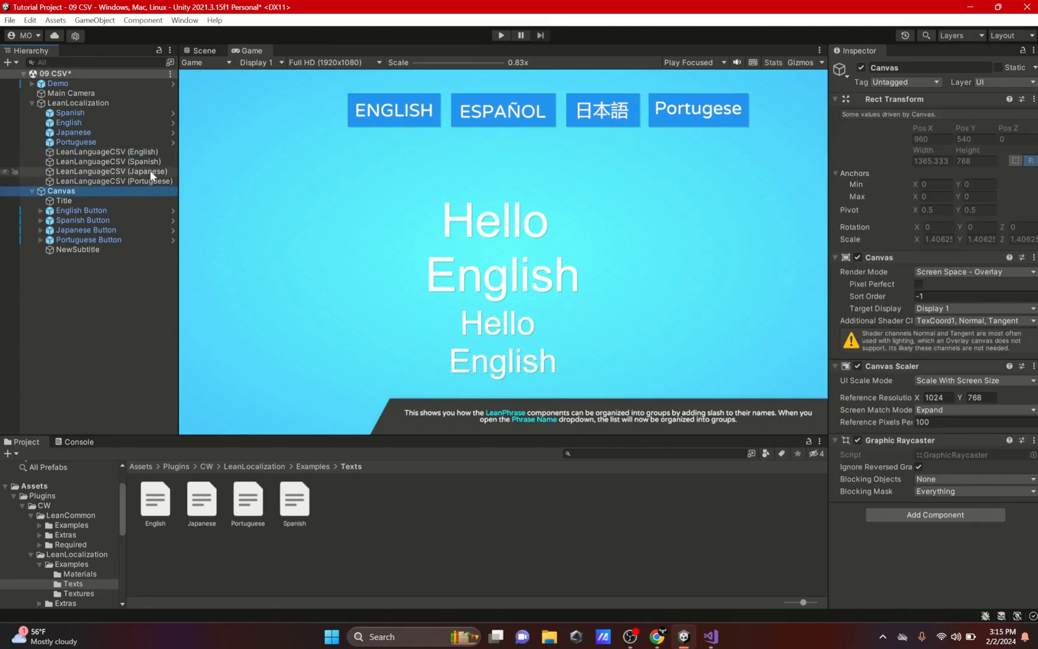
pyautogui.click(147, 161)
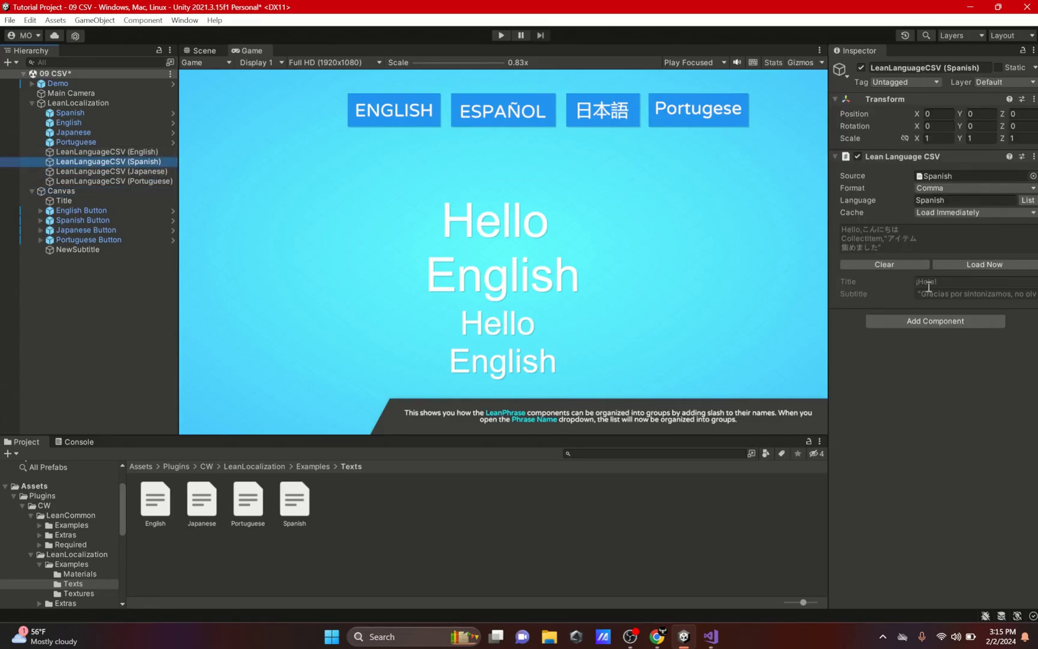
pyautogui.click(951, 265)
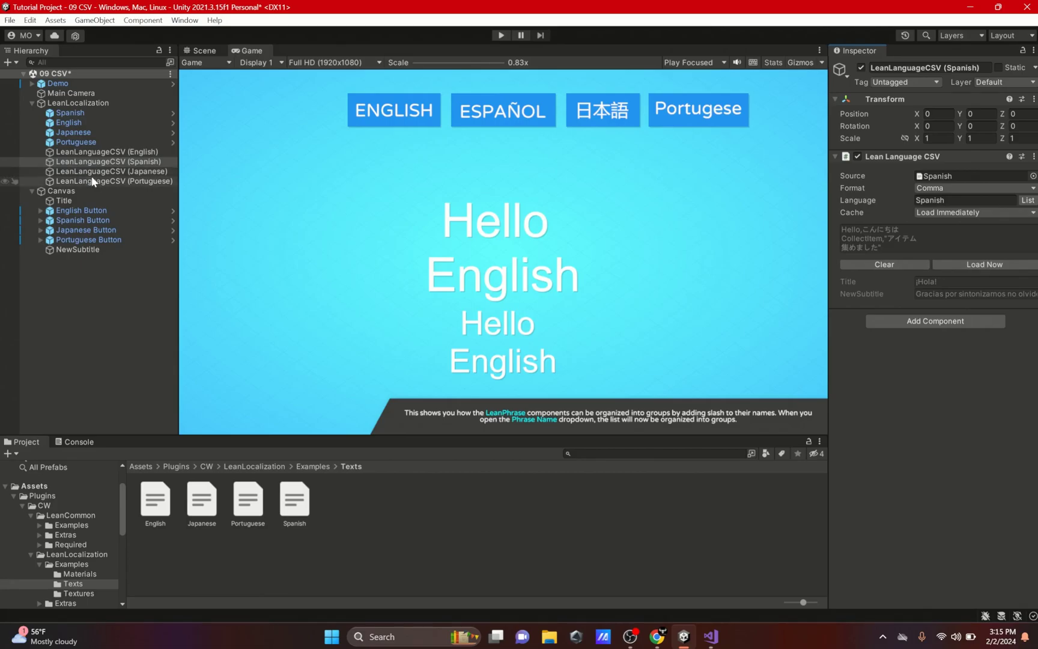
pyautogui.click(155, 171)
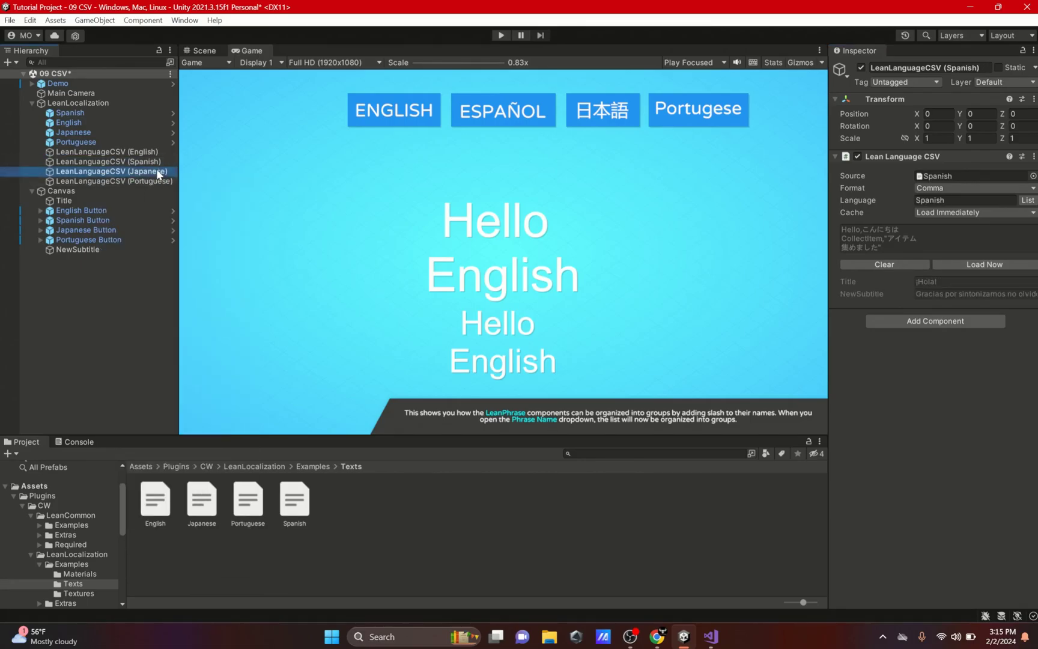
pyautogui.click(997, 265)
# Reload the Portuguese CSV, then select all four language CSVs and reload them together.
pyautogui.click(115, 181)
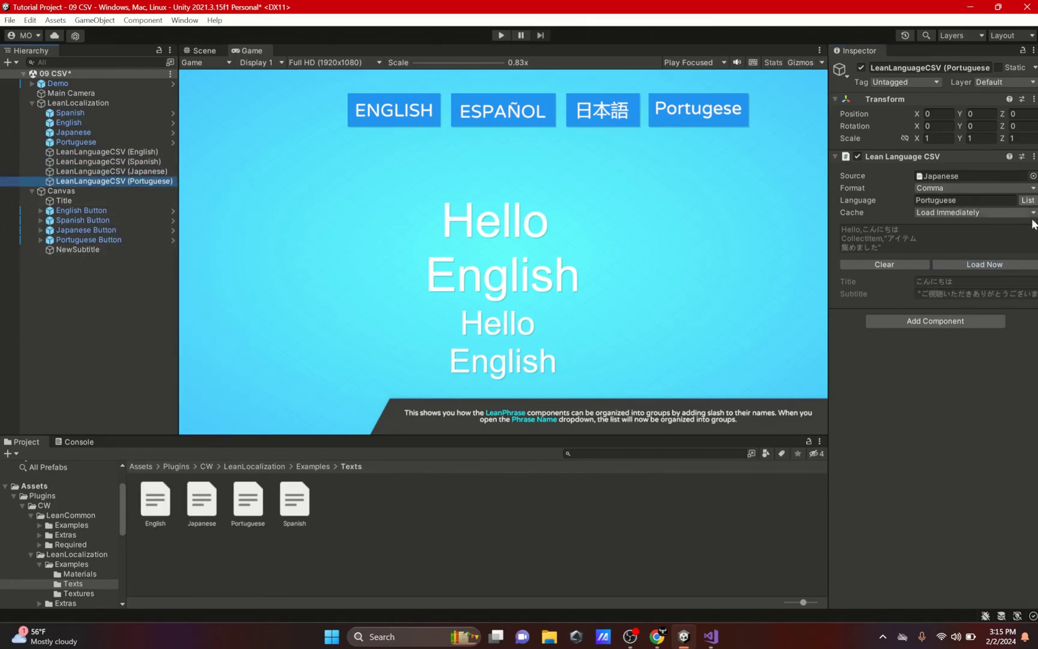
pyautogui.click(1003, 266)
pyautogui.click(124, 153)
pyautogui.keyDown('shift'); pyautogui.click(143, 182); pyautogui.keyUp('shift')
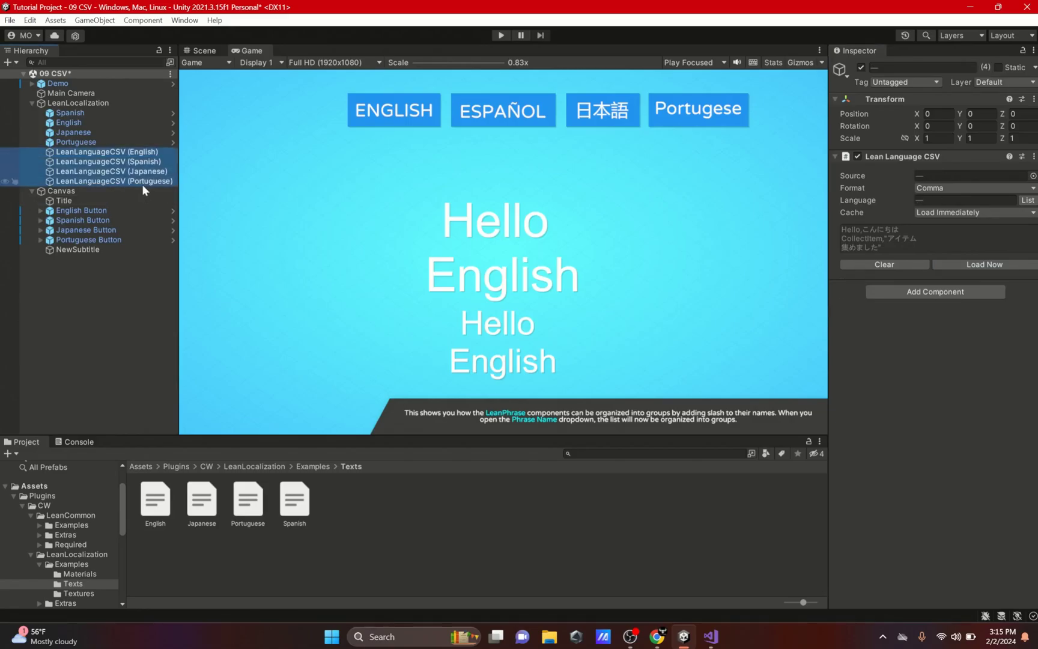
pyautogui.click(987, 265)
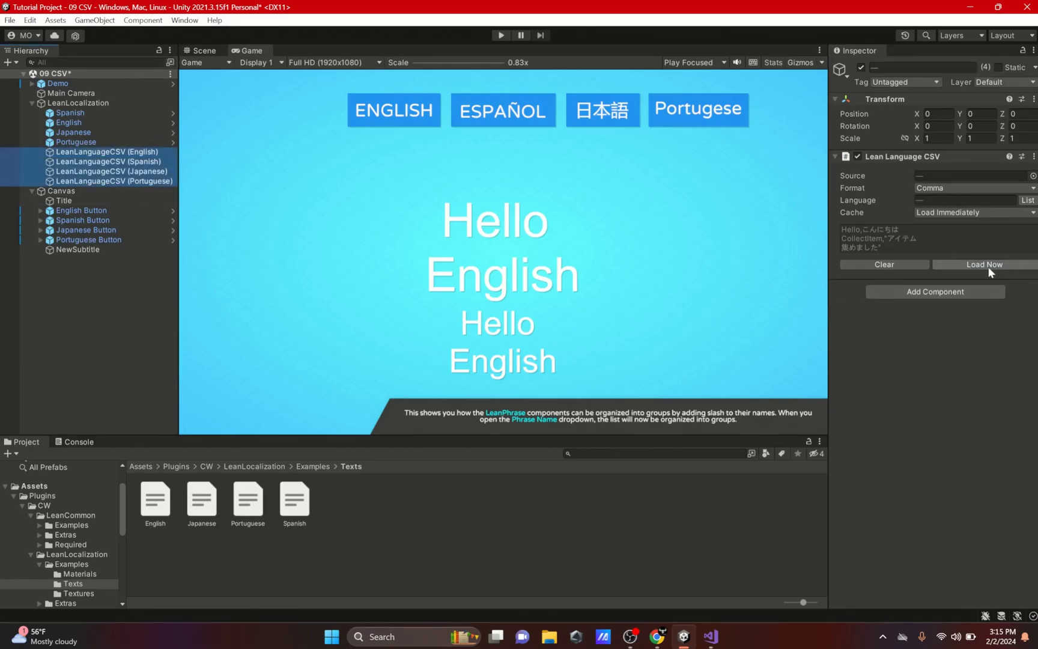
# Link the NewSubtitle text to the NewSubtitle phrase and shrink its font size from 69 to 48.
pyautogui.click(90, 172)
pyautogui.click(146, 180)
pyautogui.click(90, 250)
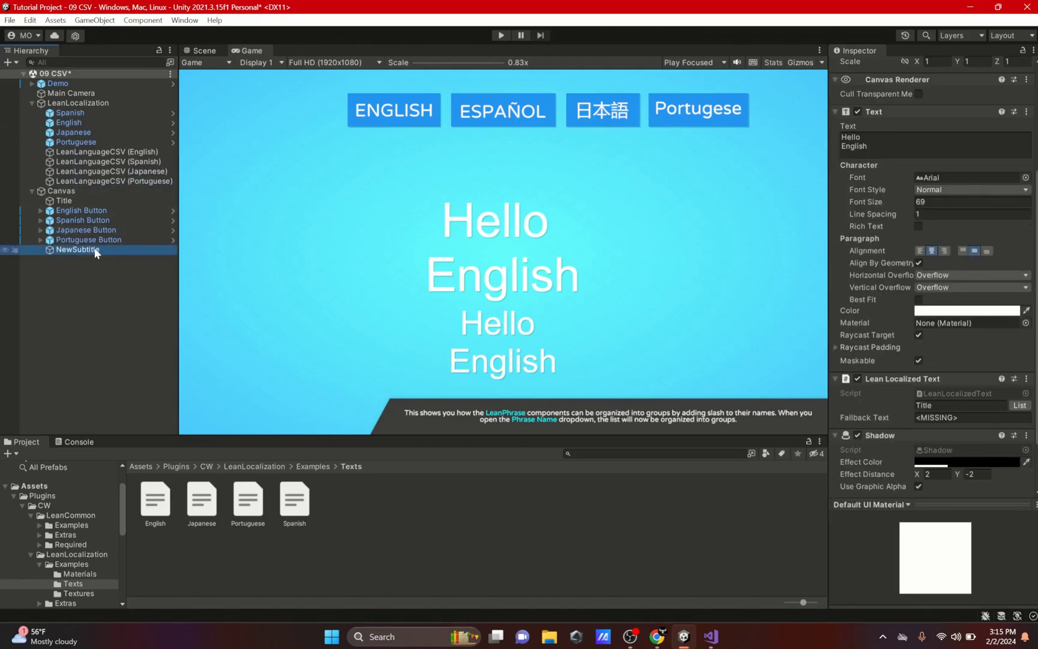
pyautogui.scroll(-2, 956, 296)
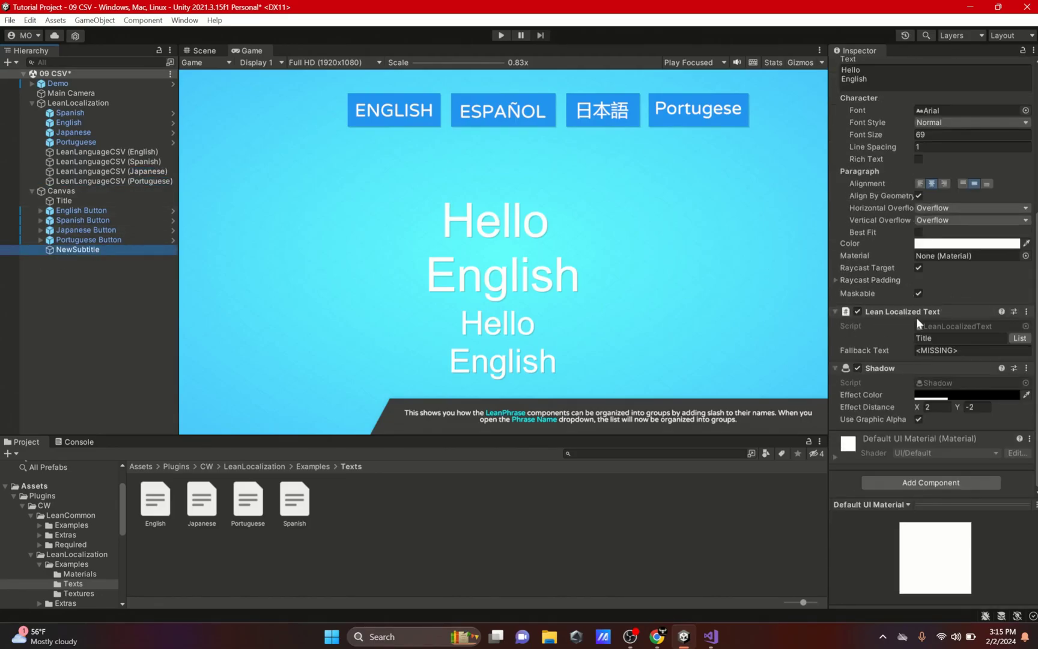
pyautogui.click(1019, 339)
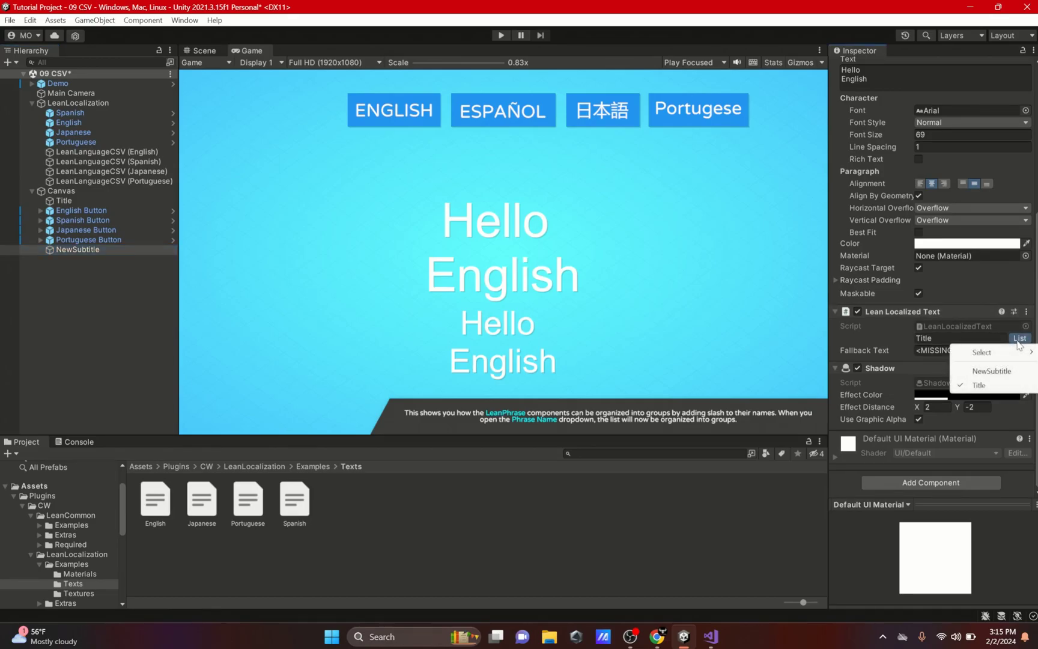
pyautogui.click(990, 372)
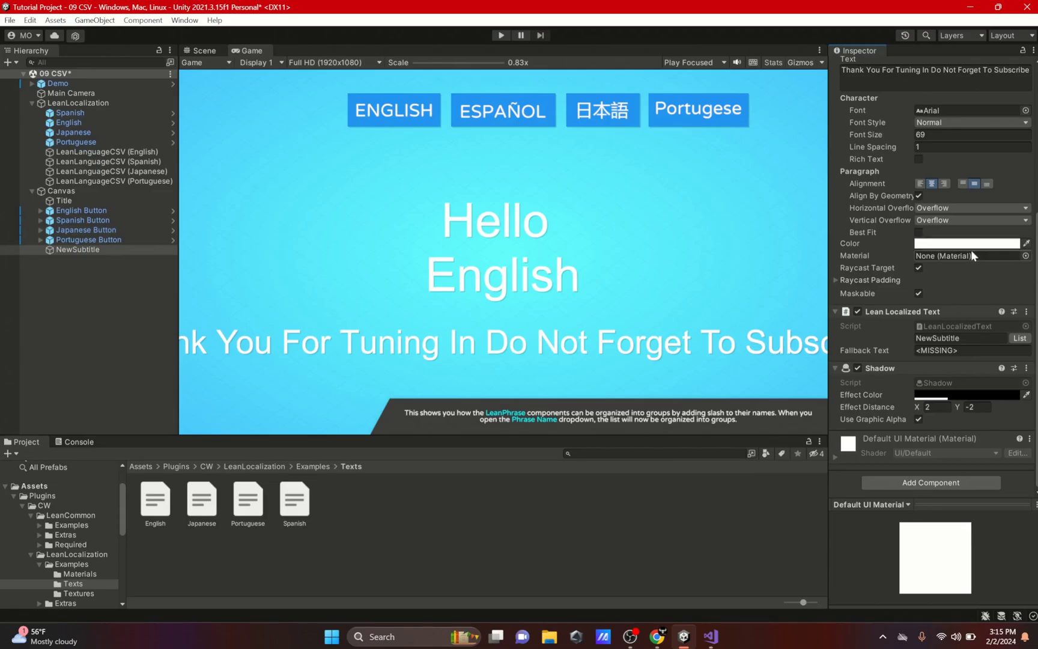
pyautogui.moveTo(867, 135); pyautogui.dragTo(852, 135)
# Play the scene, confirm ESPAÑOL and 日本語 switch both text lines, then stop.
pyautogui.click(501, 35)
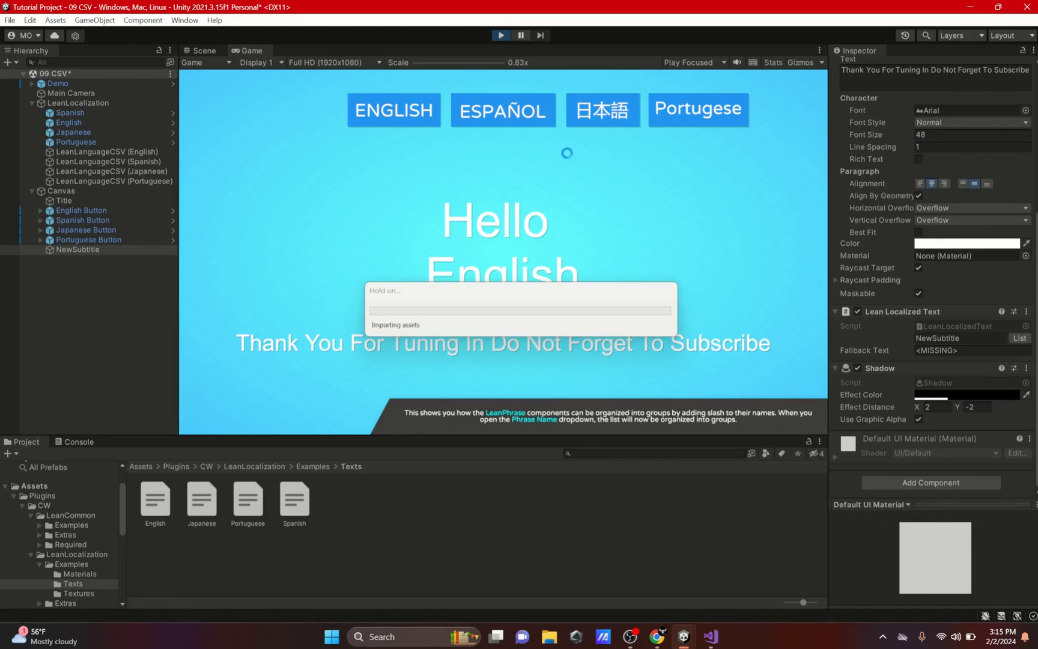
pyautogui.click(517, 118)
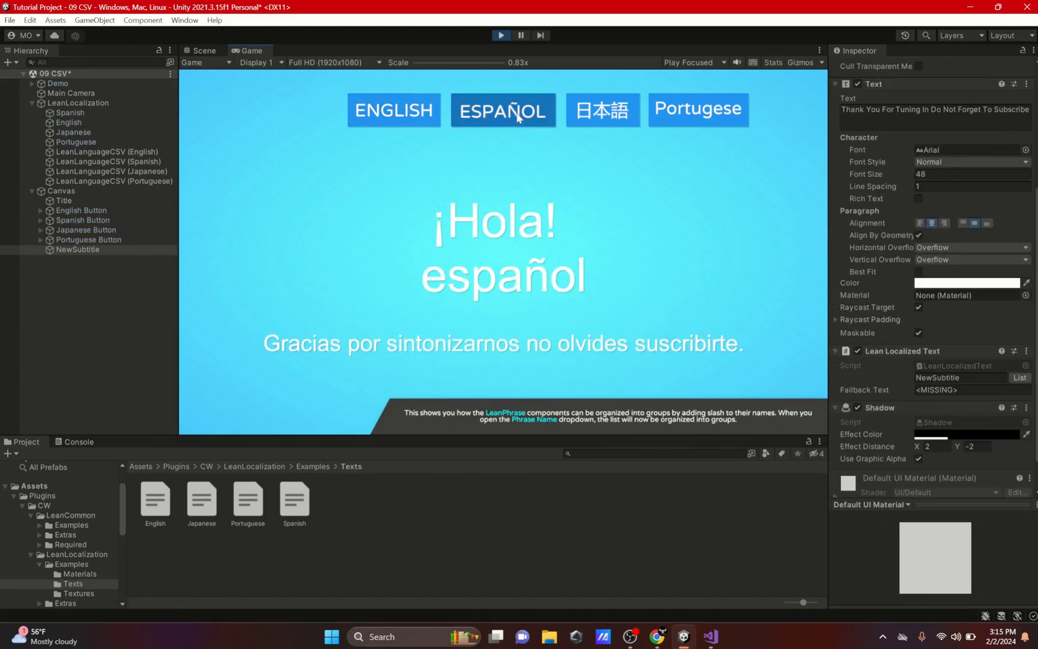
pyautogui.click(588, 120)
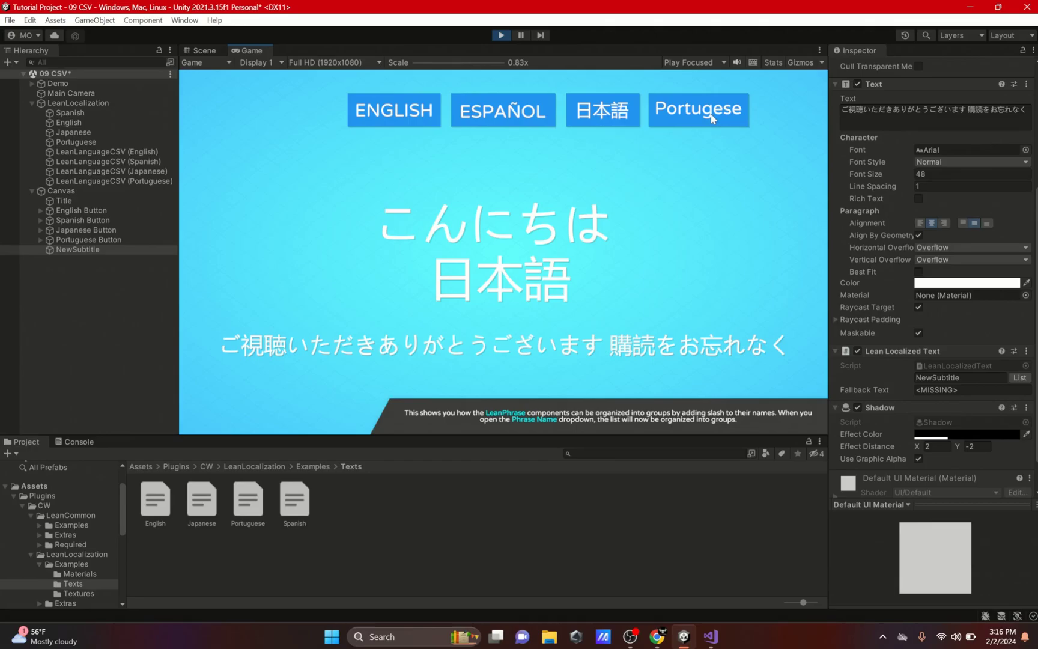
pyautogui.click(502, 36)
# Point LeanLanguageCSV (Portuguese)'s Source at the Portuguese text file and play again.
pyautogui.click(112, 238)
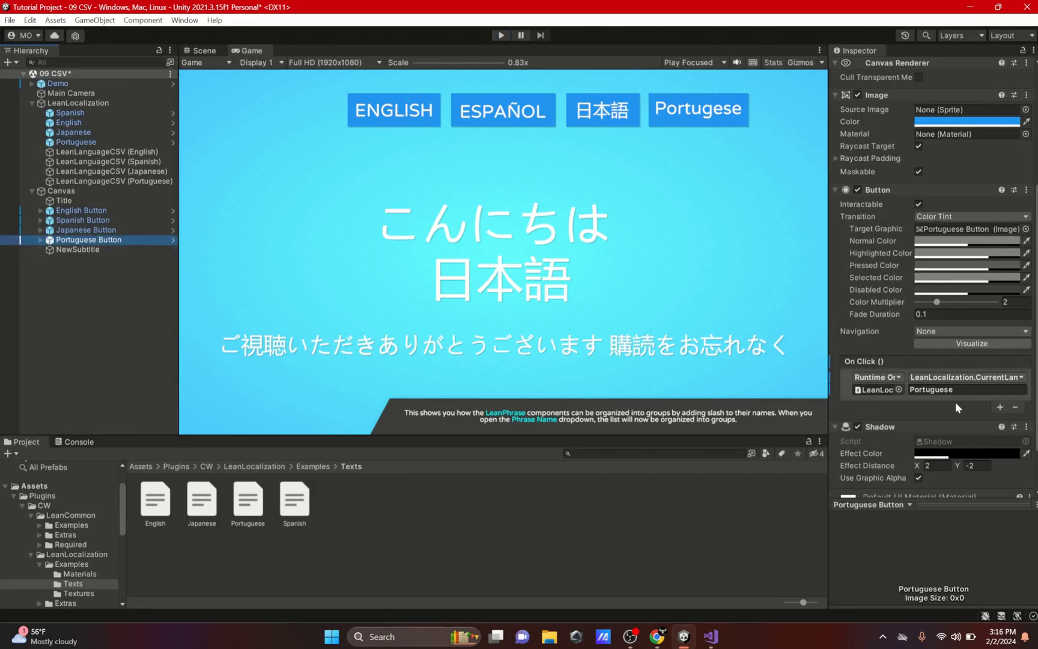
pyautogui.click(125, 183)
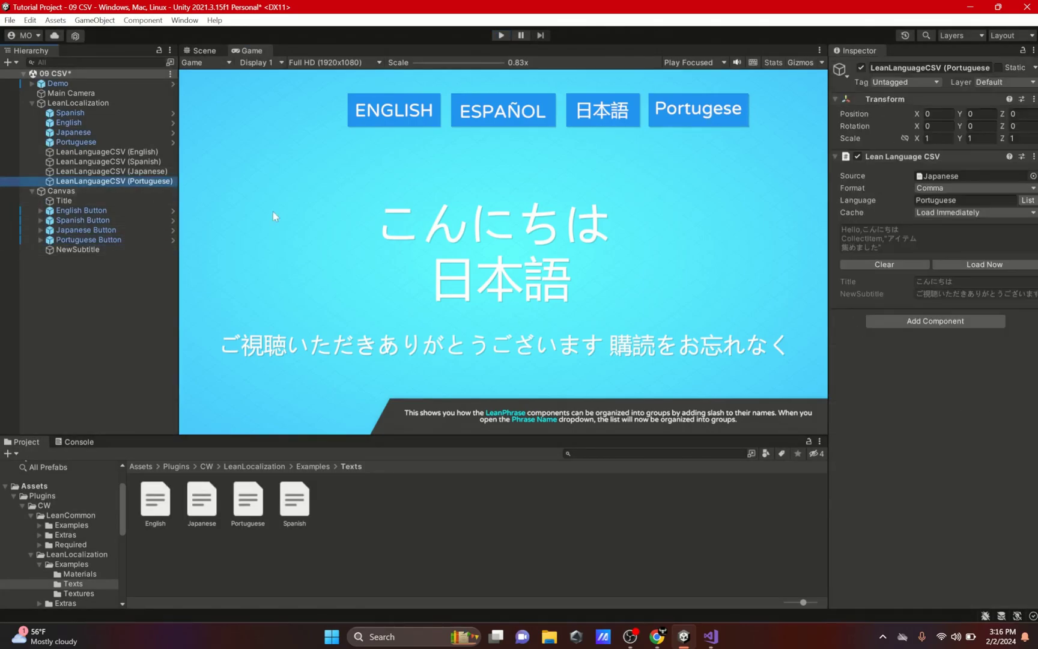
pyautogui.click(978, 179)
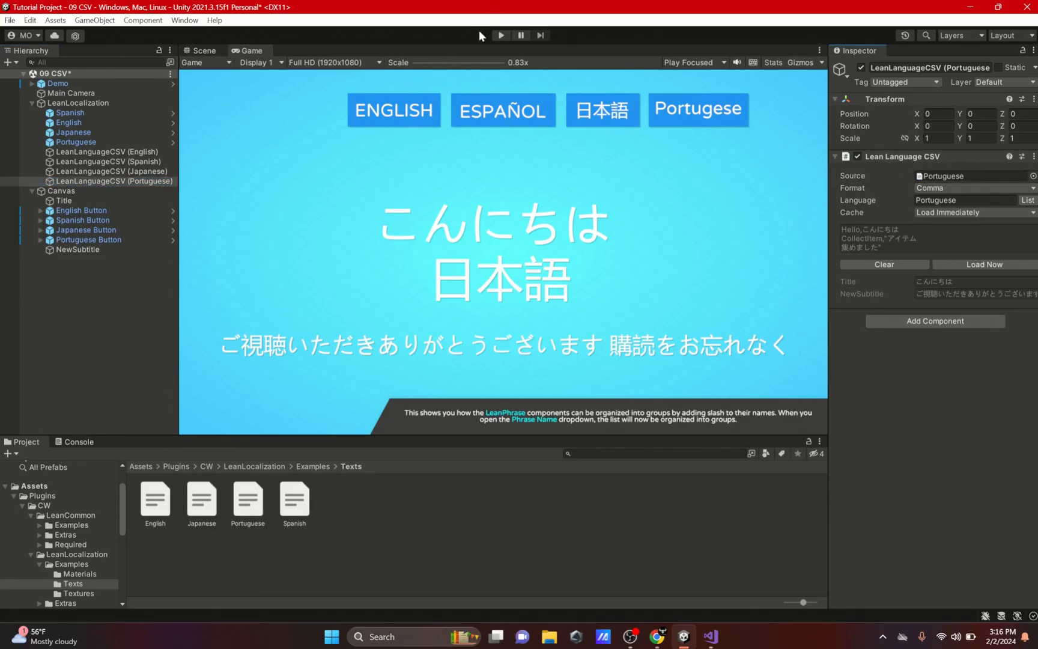
pyautogui.click(501, 35)
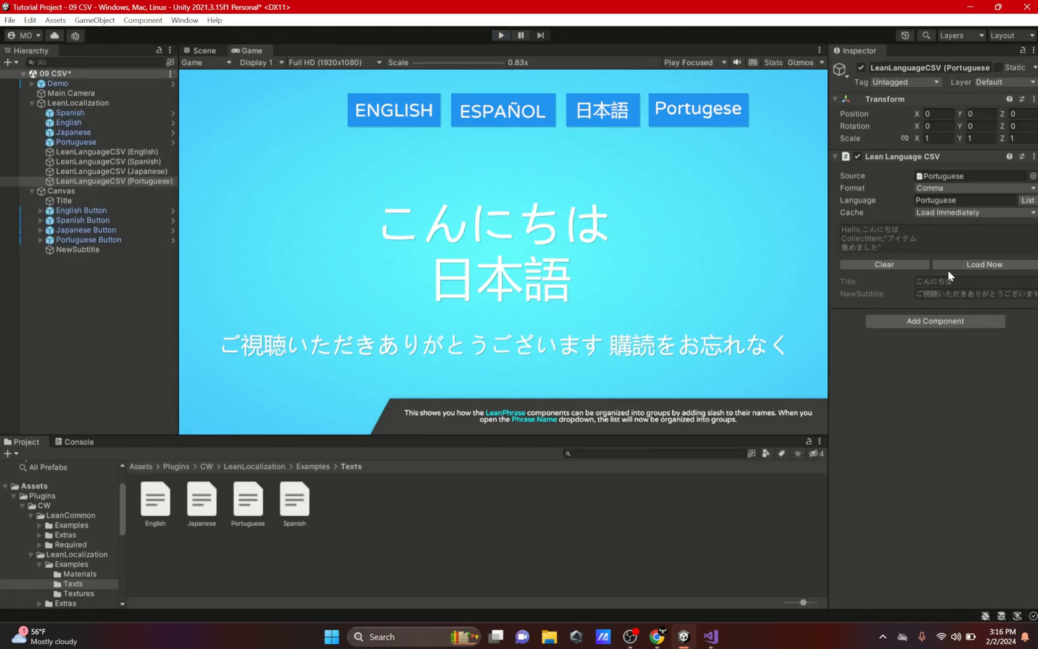
# Try the Portuguese, English, Spanish, Japanese and Portuguese buttons in turn, then stop play mode.
pyautogui.click(954, 264)
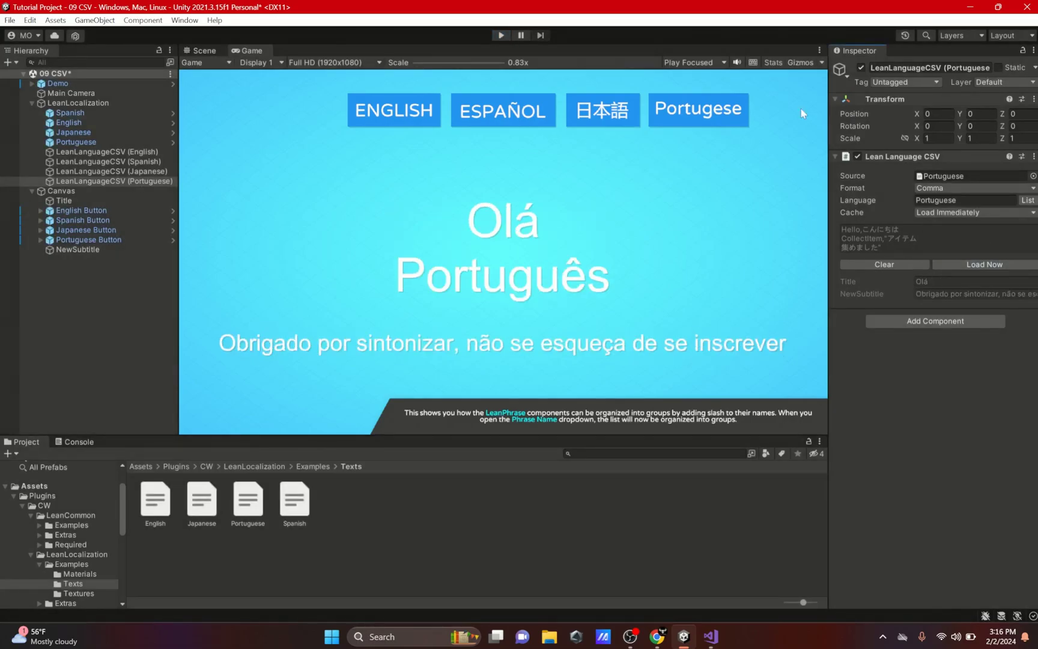
pyautogui.hotkey('ctrl', 'p')
pyautogui.click(429, 114)
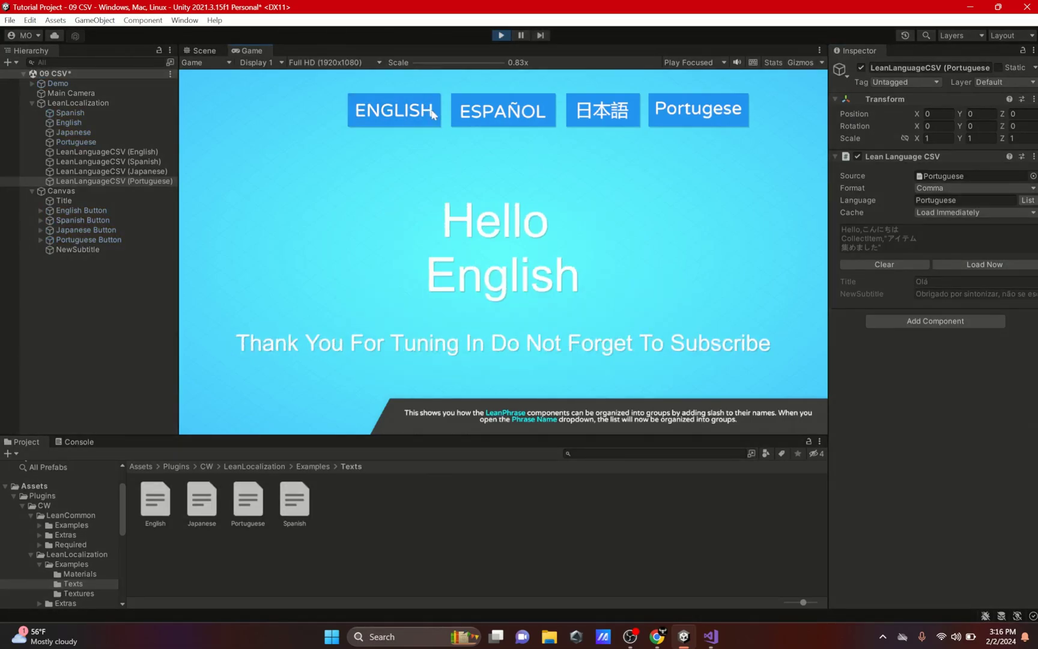
pyautogui.click(528, 113)
pyautogui.click(600, 117)
pyautogui.click(706, 117)
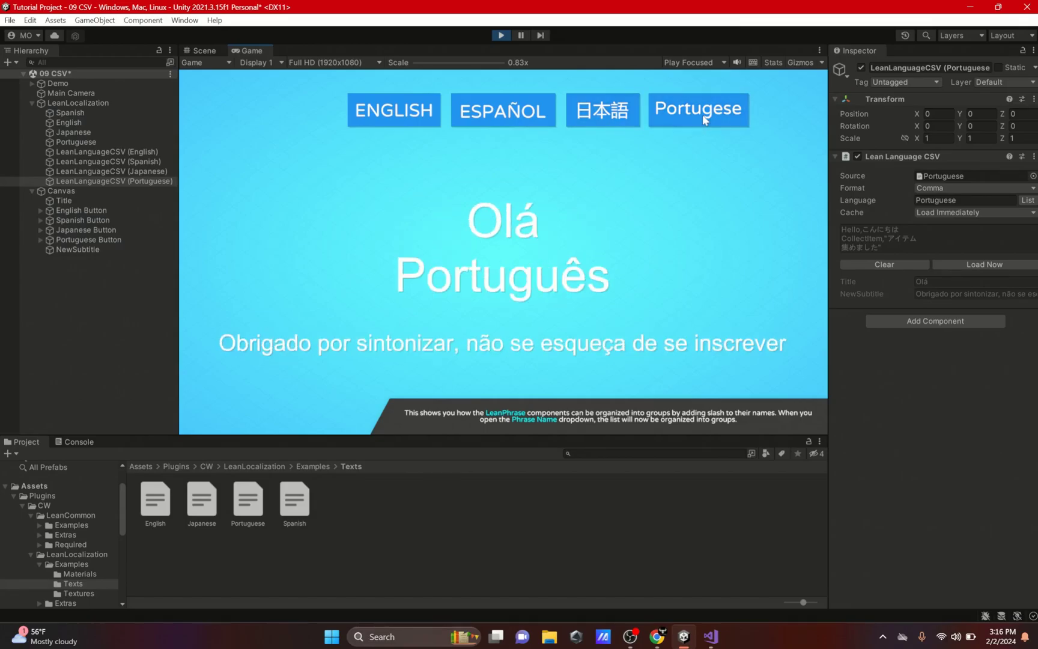
pyautogui.click(501, 35)
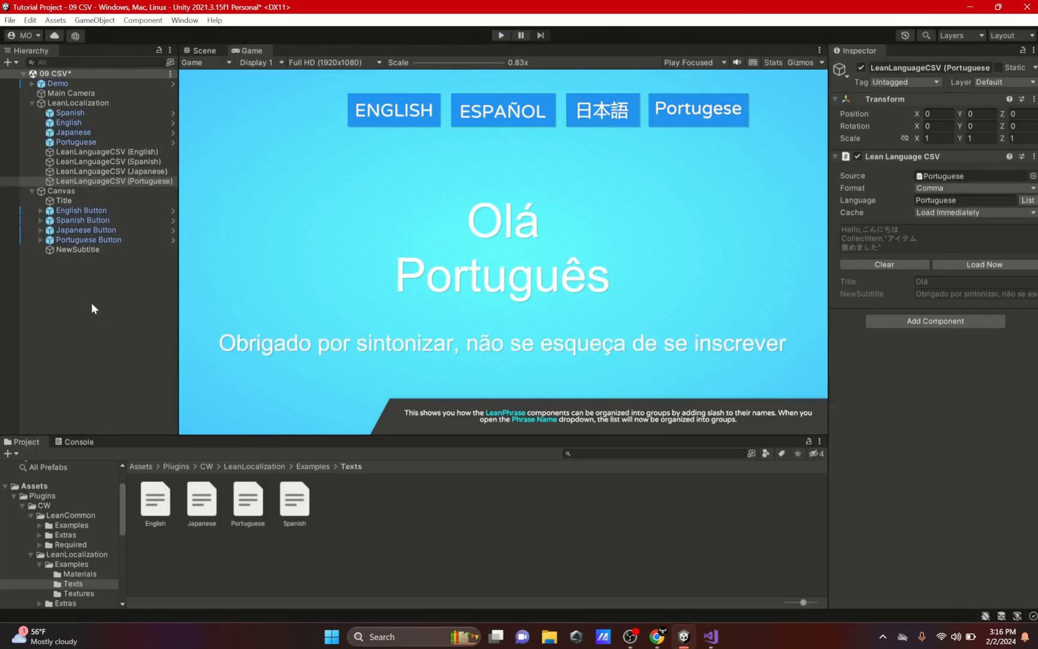
pyautogui.click(102, 103)
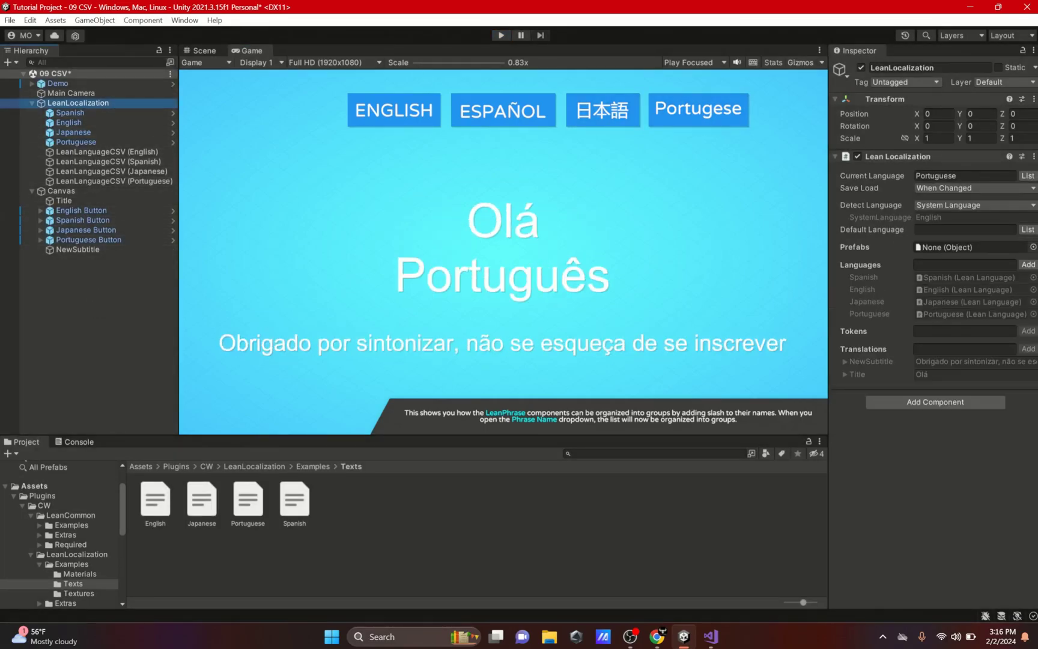
pyautogui.click(95, 119)
pyautogui.click(97, 141)
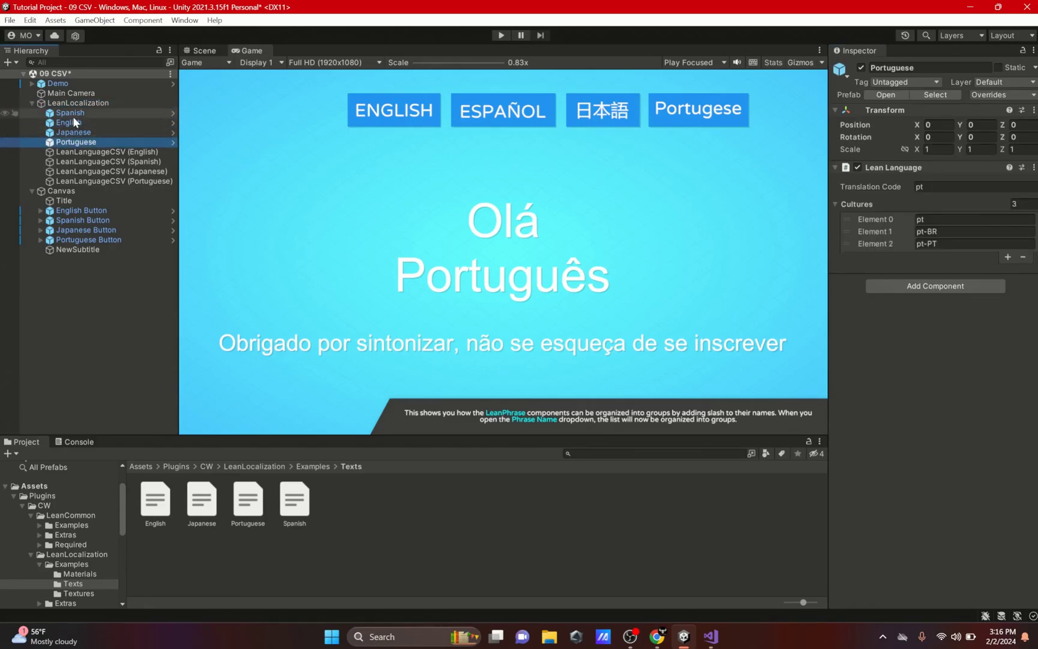
pyautogui.click(73, 122)
pyautogui.click(80, 142)
pyautogui.click(78, 132)
pyautogui.click(83, 143)
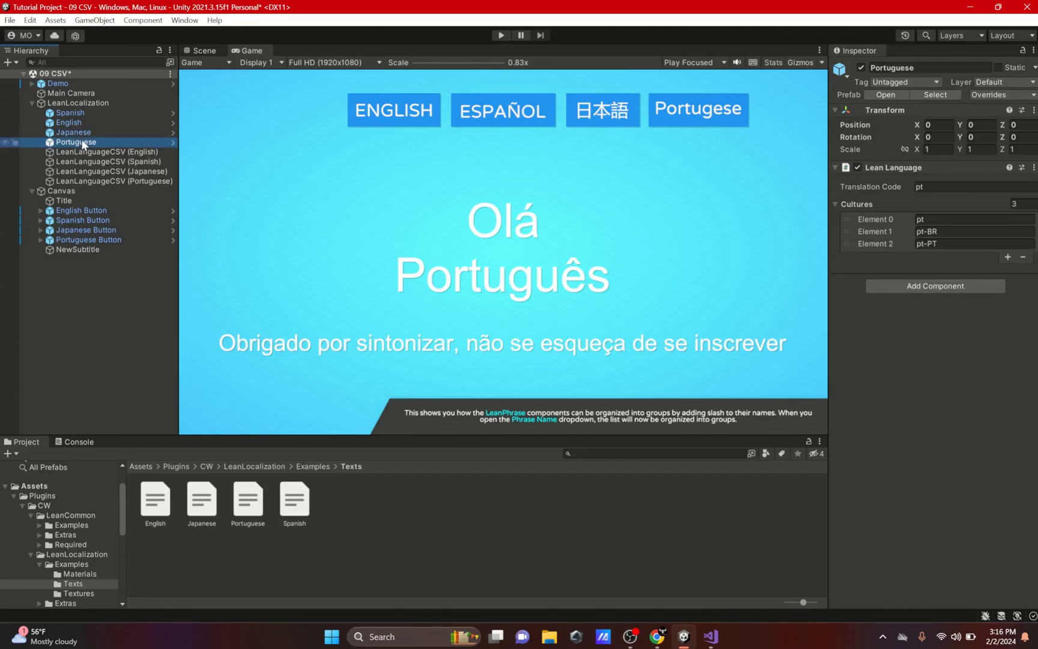
pyautogui.click(110, 181)
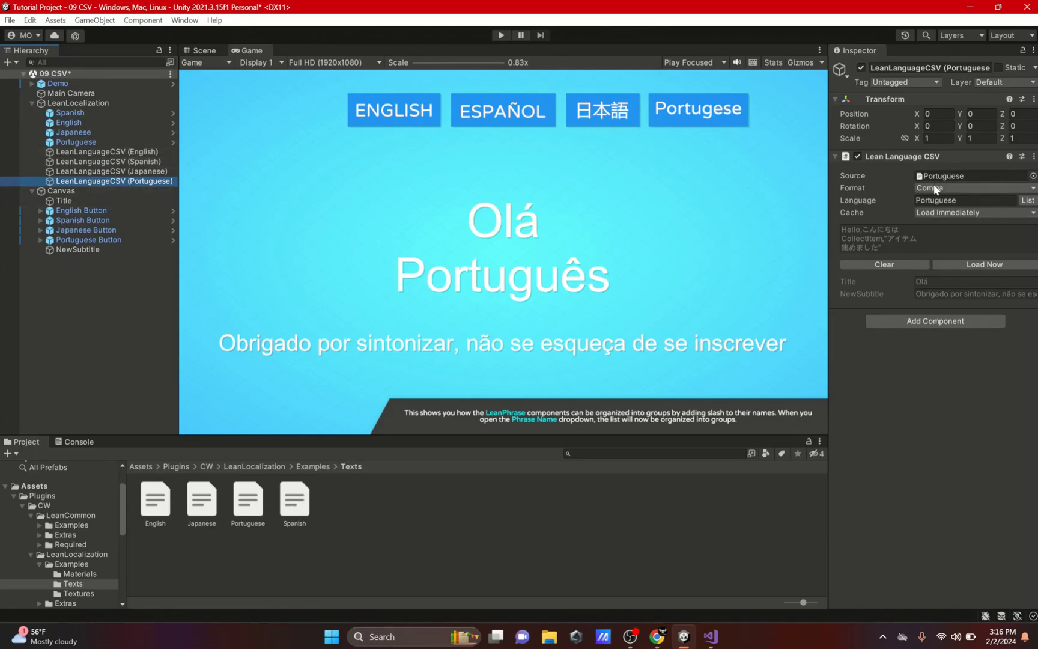
pyautogui.click(925, 187)
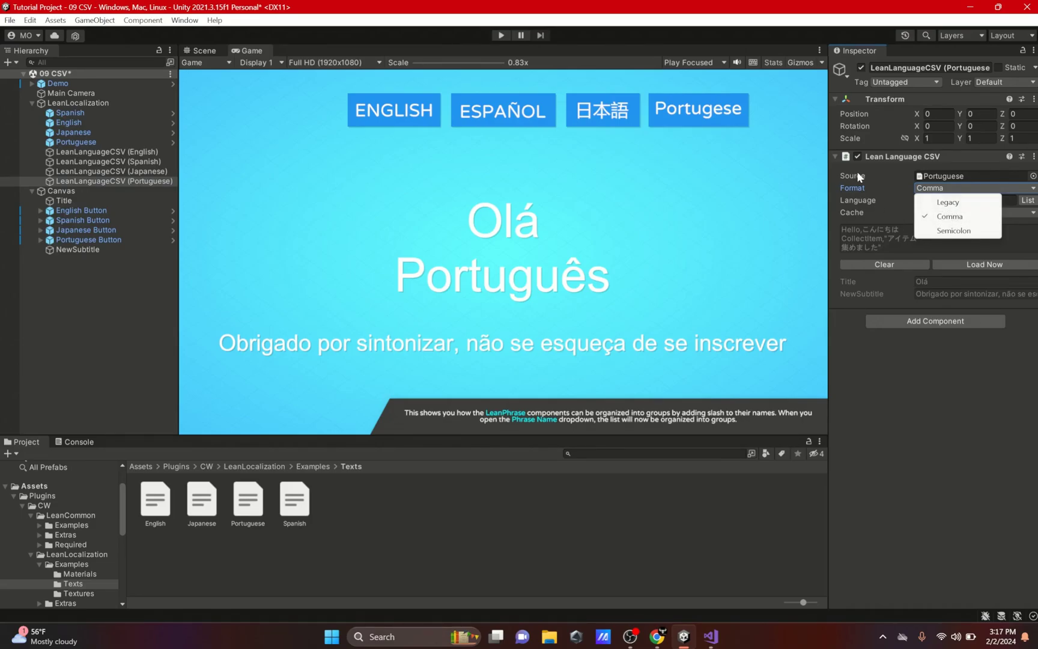
pyautogui.click(876, 194)
pyautogui.click(1027, 201)
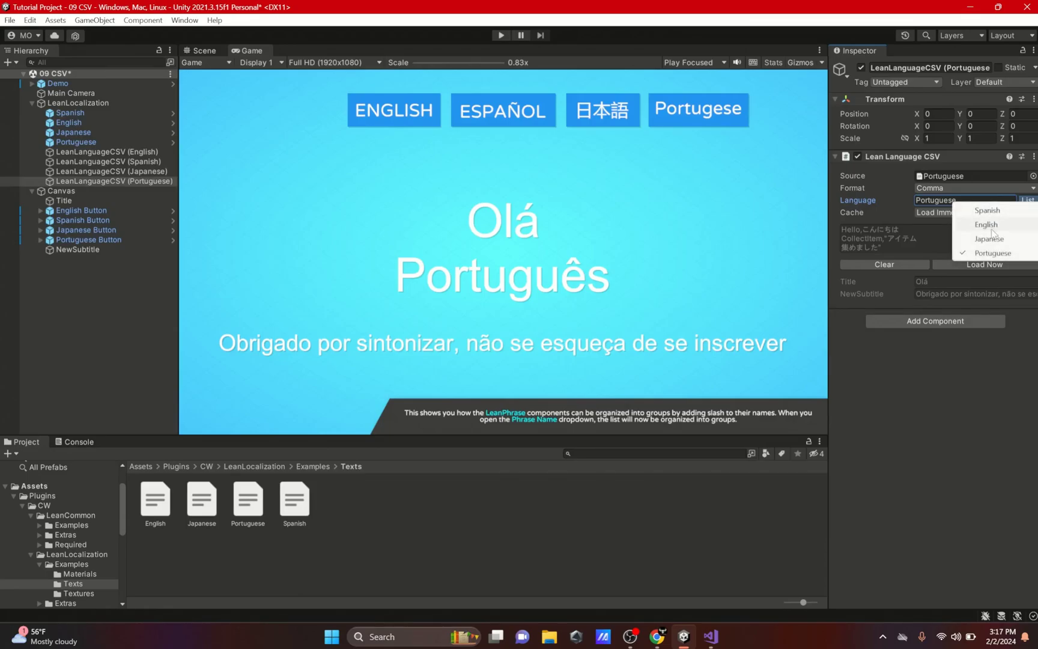
pyautogui.click(978, 257)
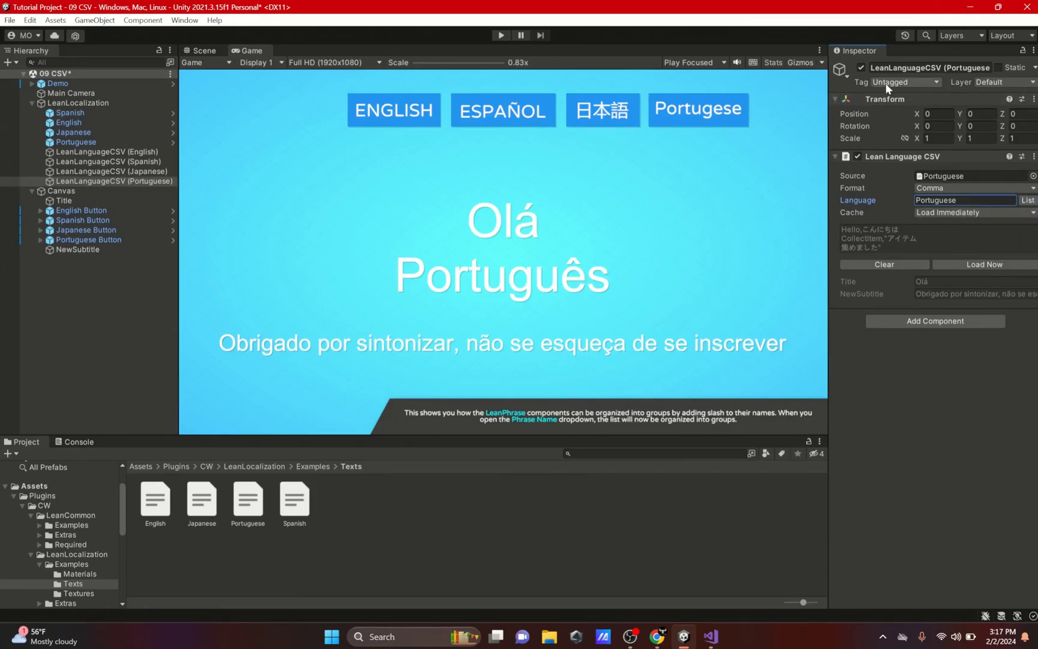
pyautogui.click(68, 190)
pyautogui.click(78, 201)
pyautogui.scroll(-6, 971, 251)
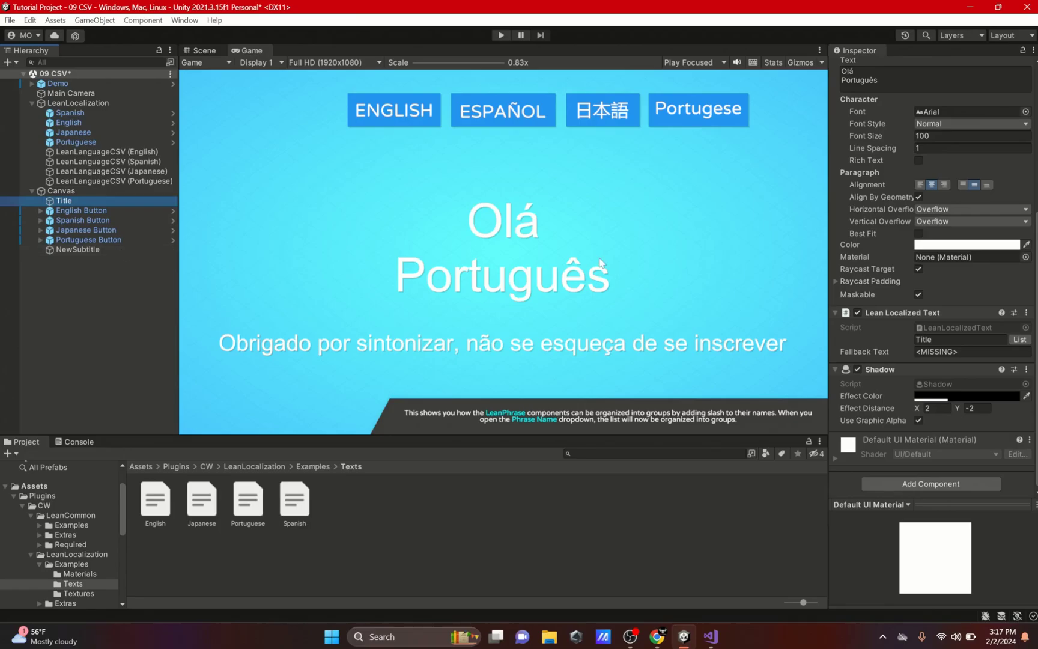
pyautogui.click(102, 250)
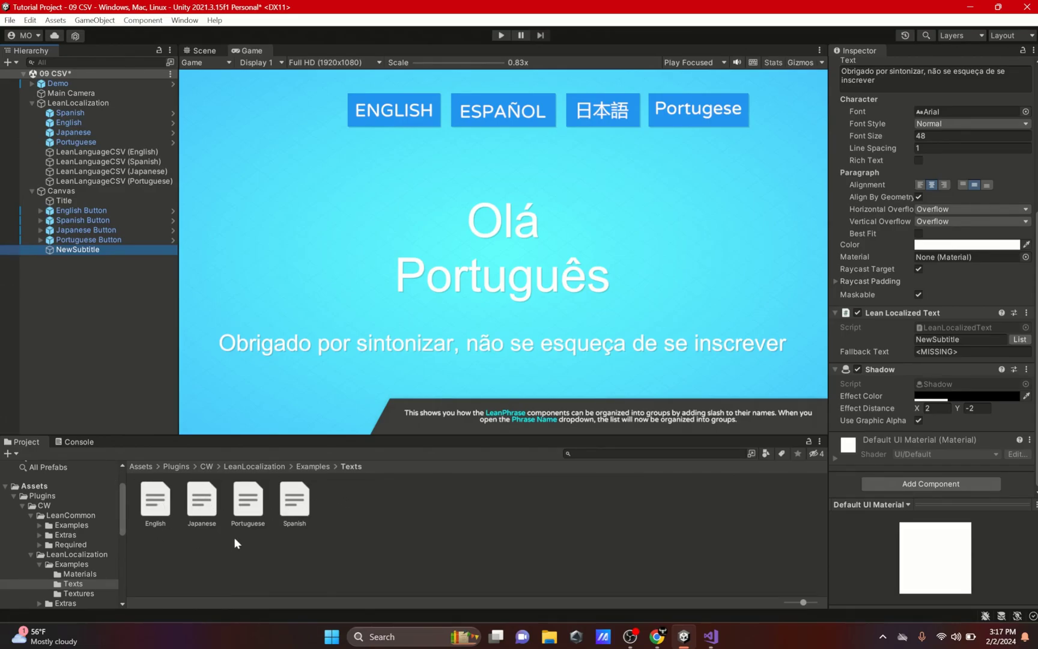
pyautogui.click(1019, 338)
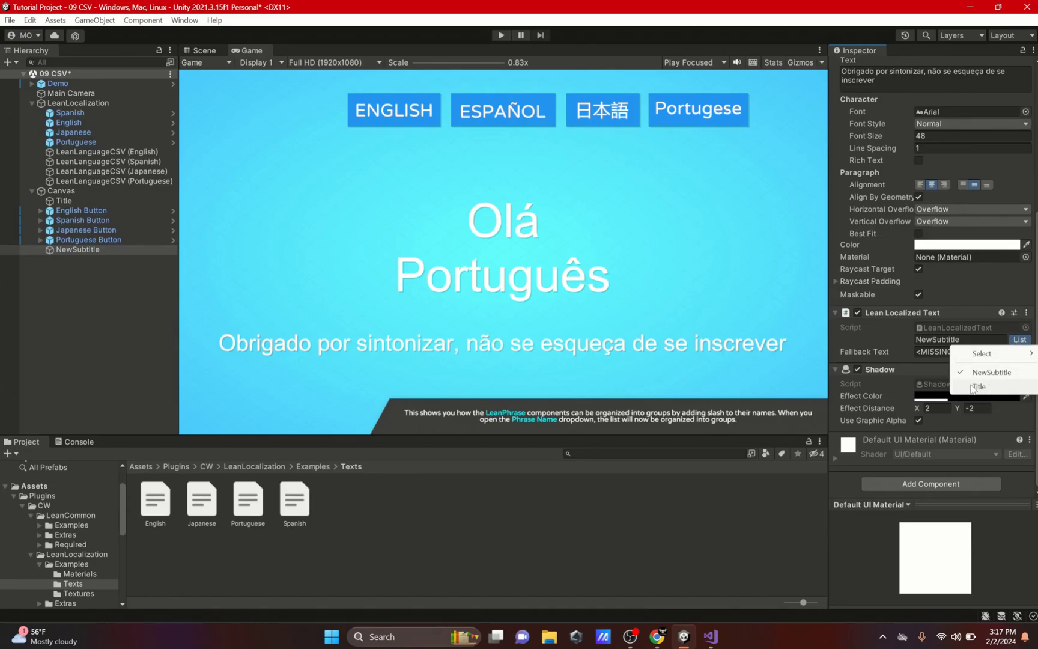
pyautogui.click(111, 171)
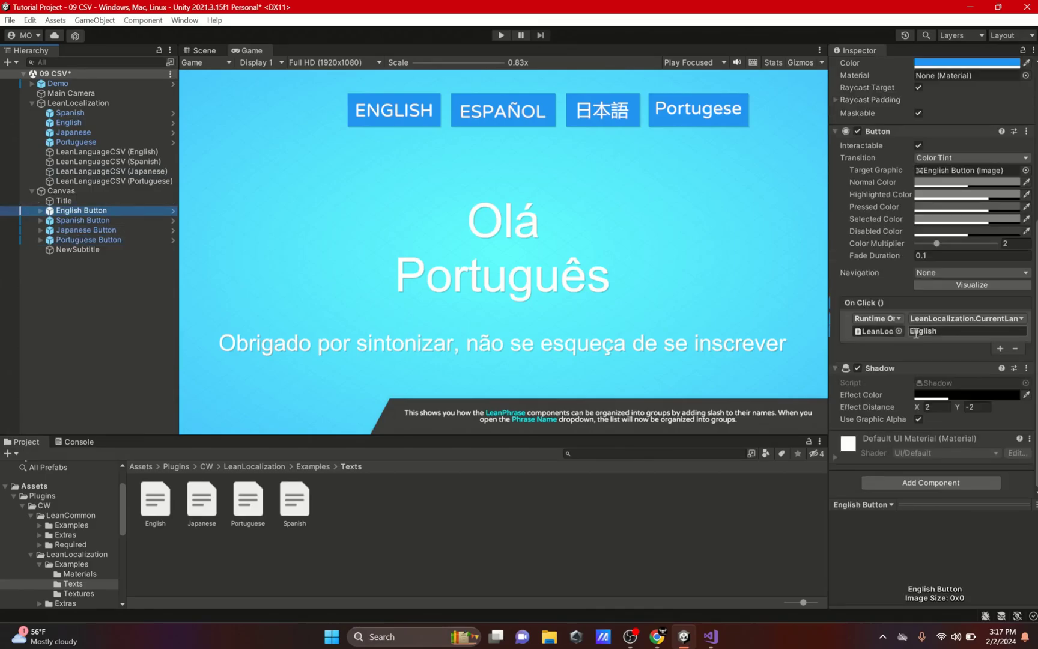
pyautogui.click(916, 332)
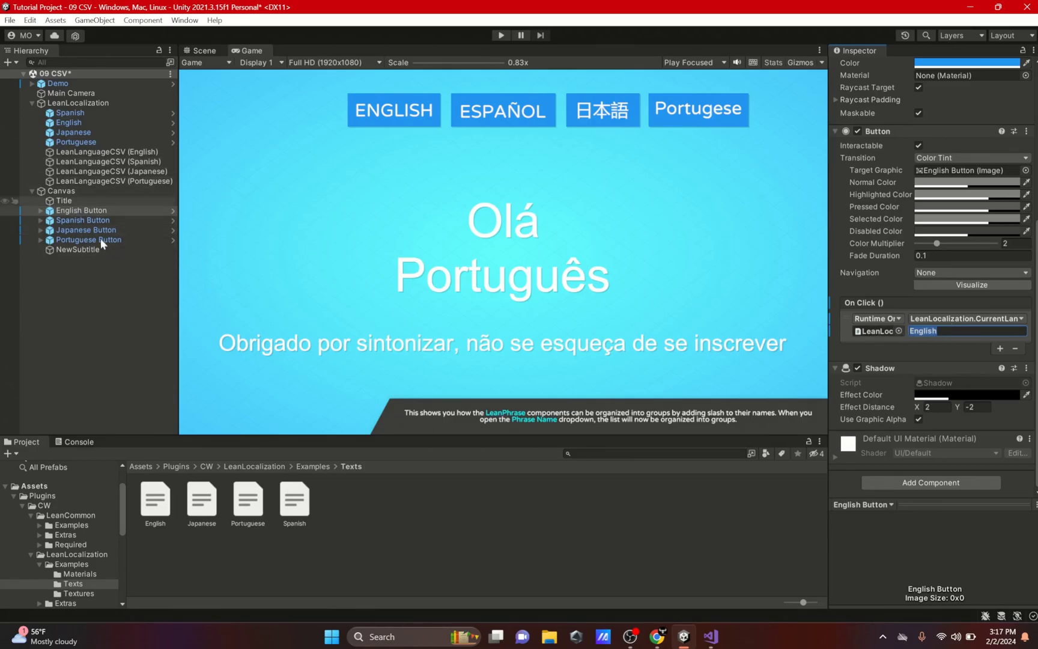
pyautogui.click(81, 220)
pyautogui.click(51, 250)
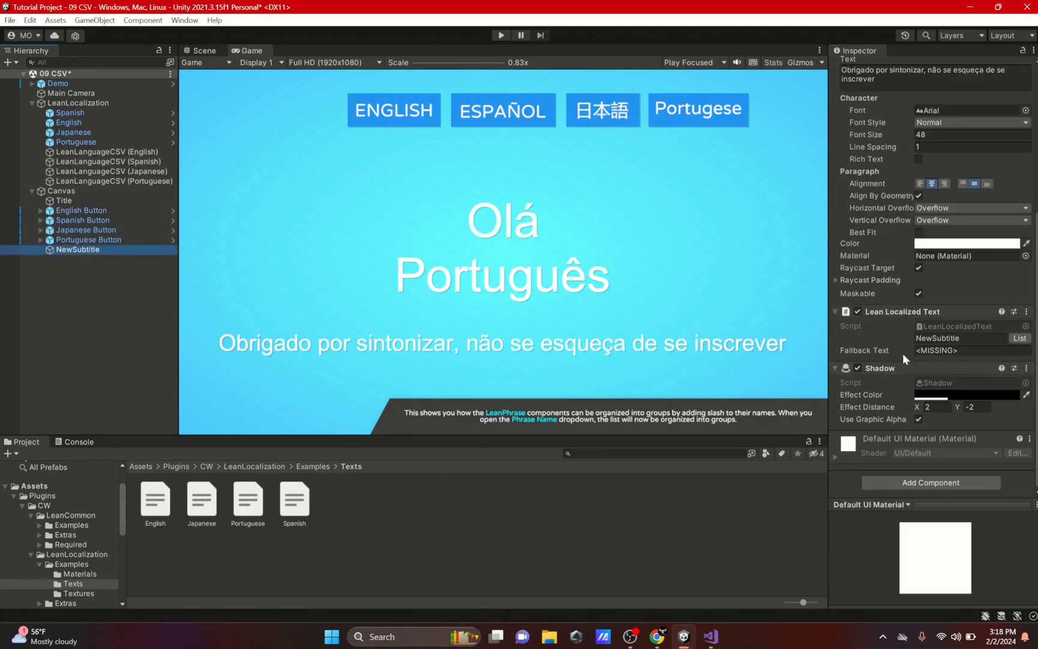